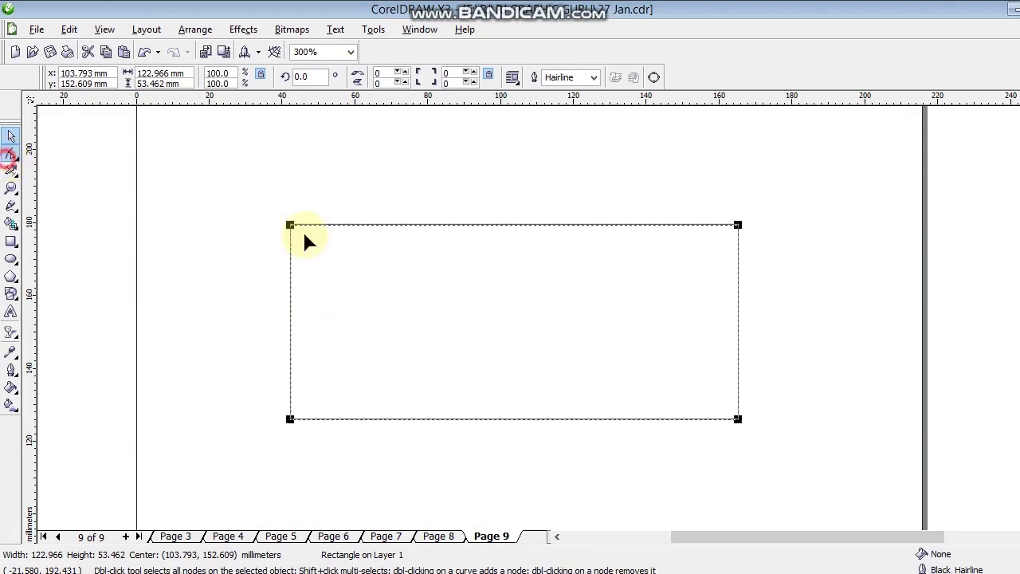
Round the rectangle's corners fully to 100 and draw a circle about 45.6 mm wide inside its left half.
drag(294, 227, 389, 229)
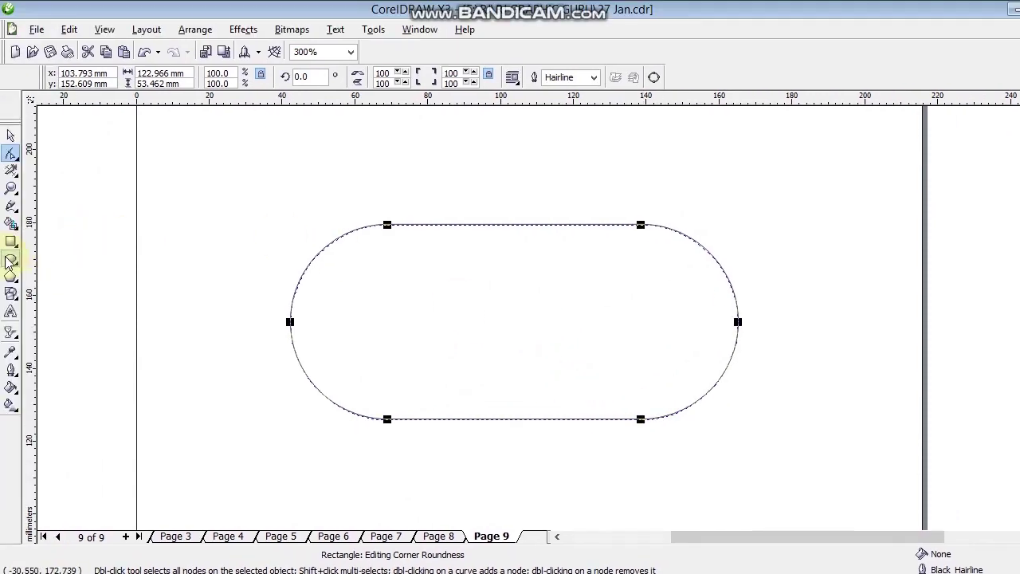
click(10, 259)
drag(356, 251, 512, 400)
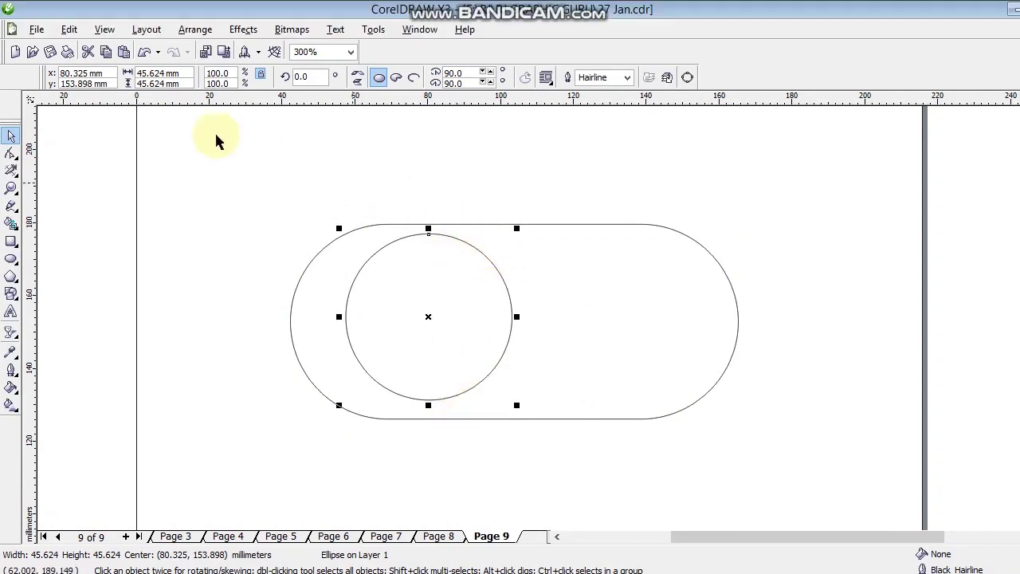
Resize the circle to 53.462 mm in width and height, matching the rounded rectangle's height.
click(560, 287)
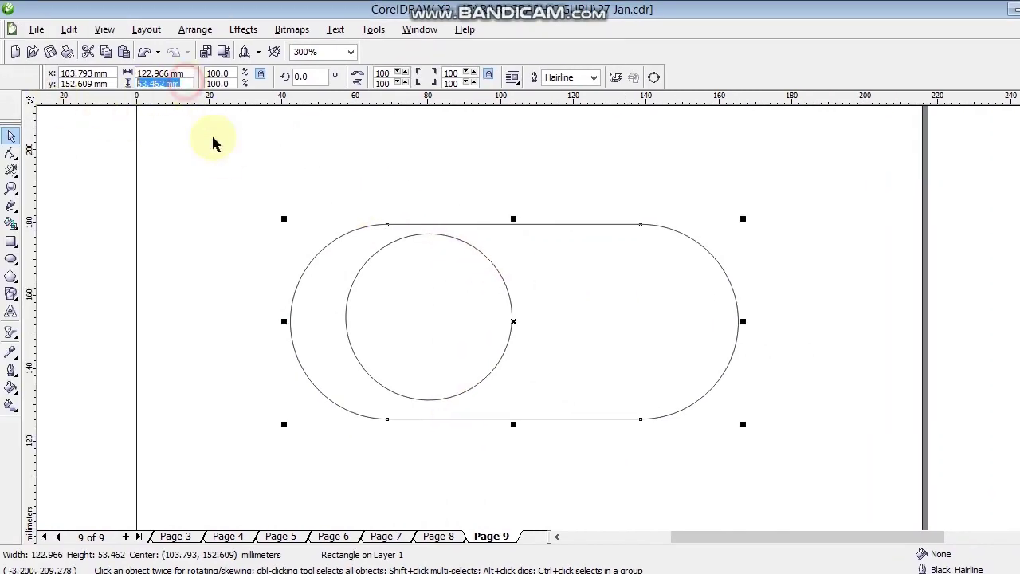
click(441, 301)
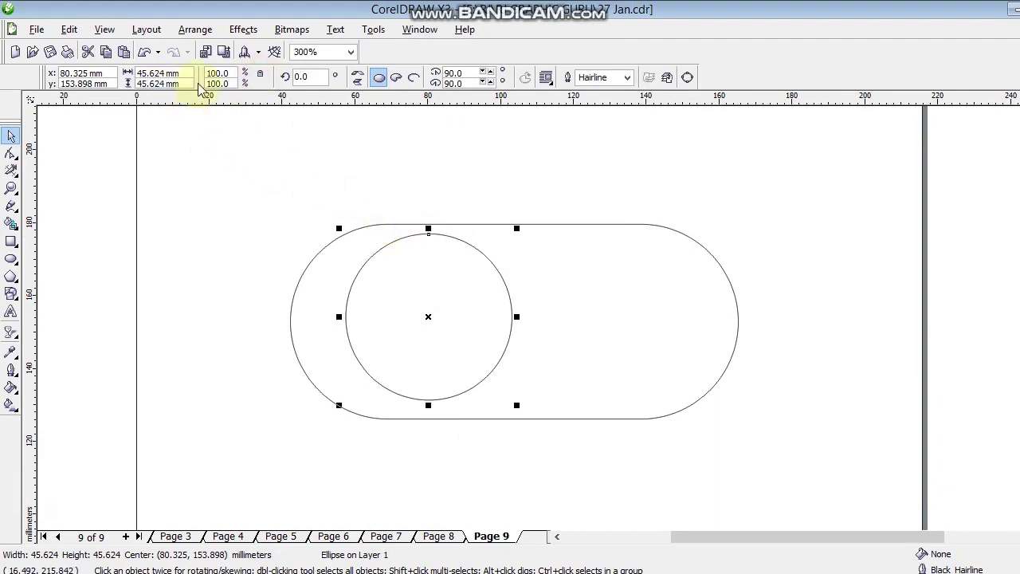
key(Return)
Align the circle with the rounded rectangle's left end and horizontal centre line.
shift+click(556, 315)
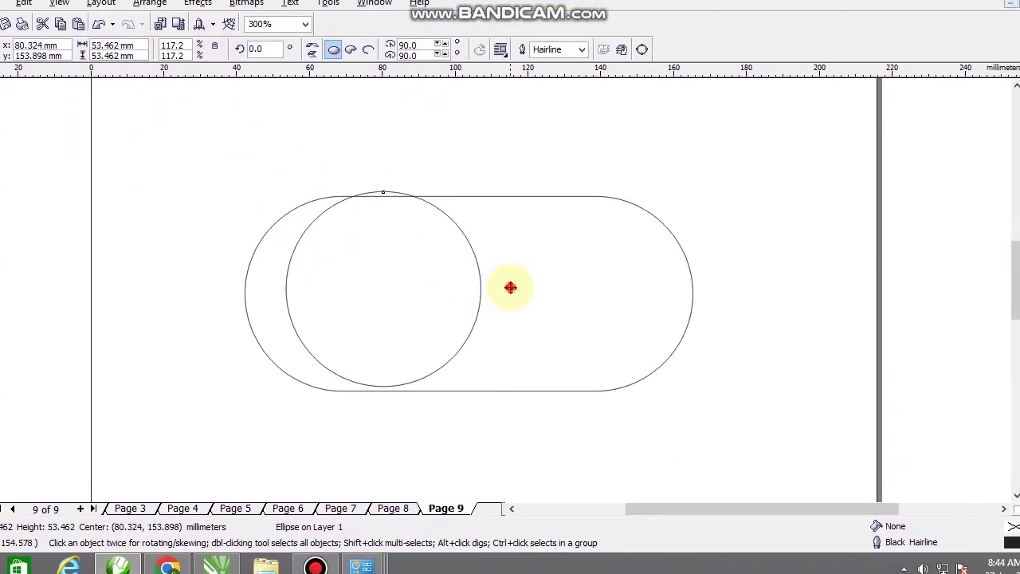
key(l)
key(e)
click(485, 175)
Duplicate the circle and align the copy with the rounded rectangle's right end.
drag(362, 306, 554, 318)
right_click(554, 318)
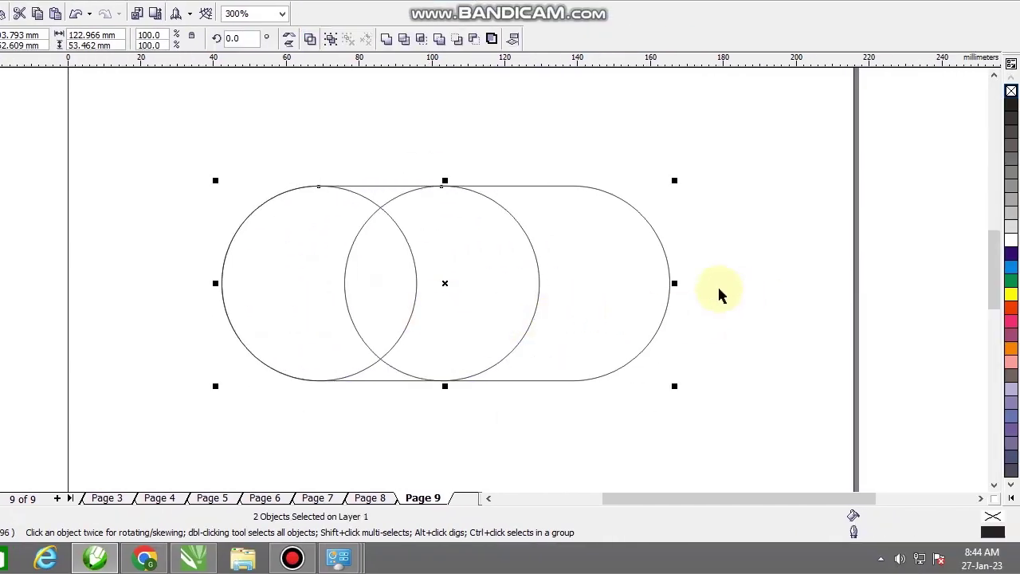
click(762, 303)
Create a copy of the rounded rectangle rotated 60° about the centre of the left circle.
click(429, 238)
click(442, 221)
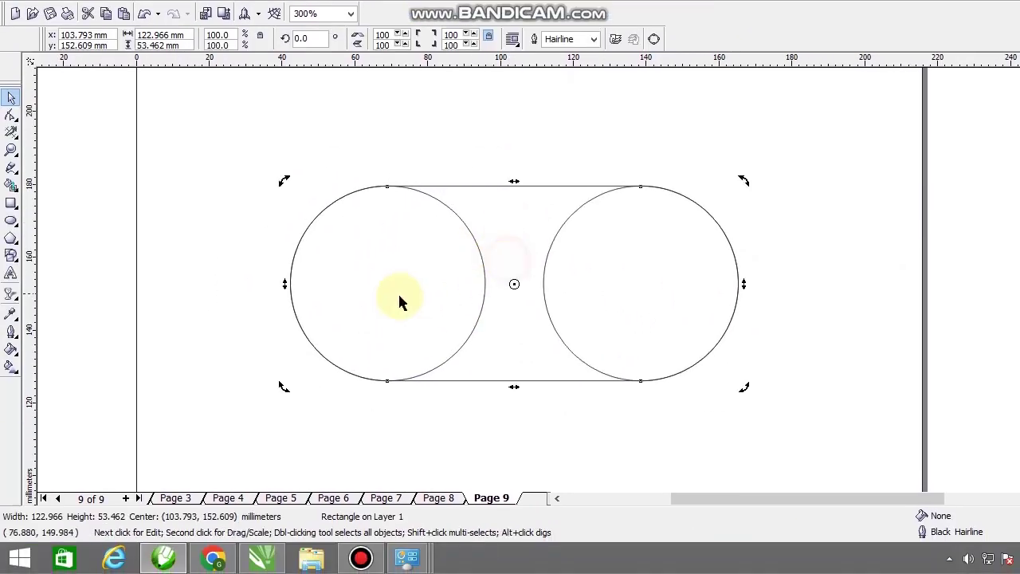
drag(511, 285, 387, 288)
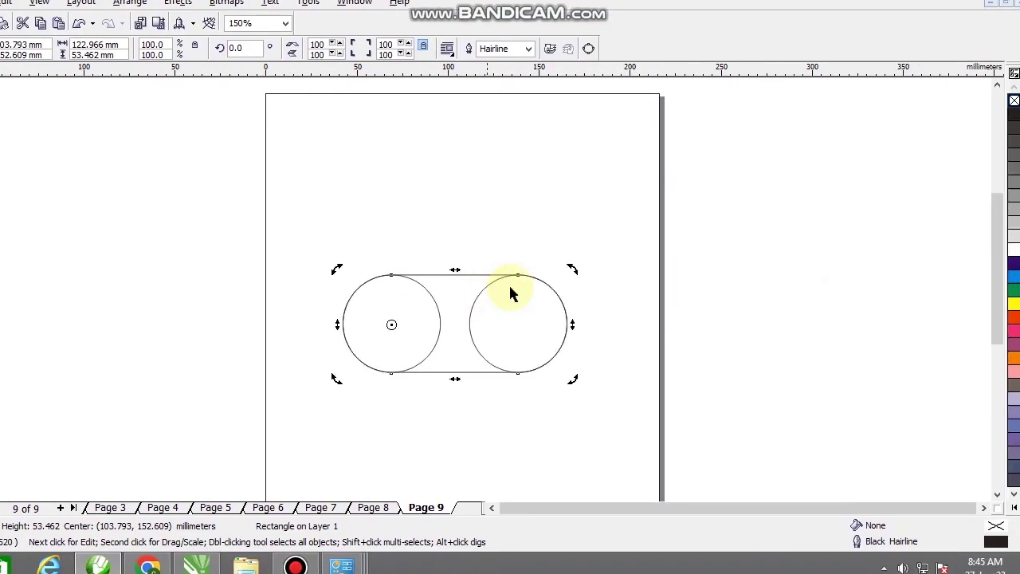
drag(675, 218, 405, 42)
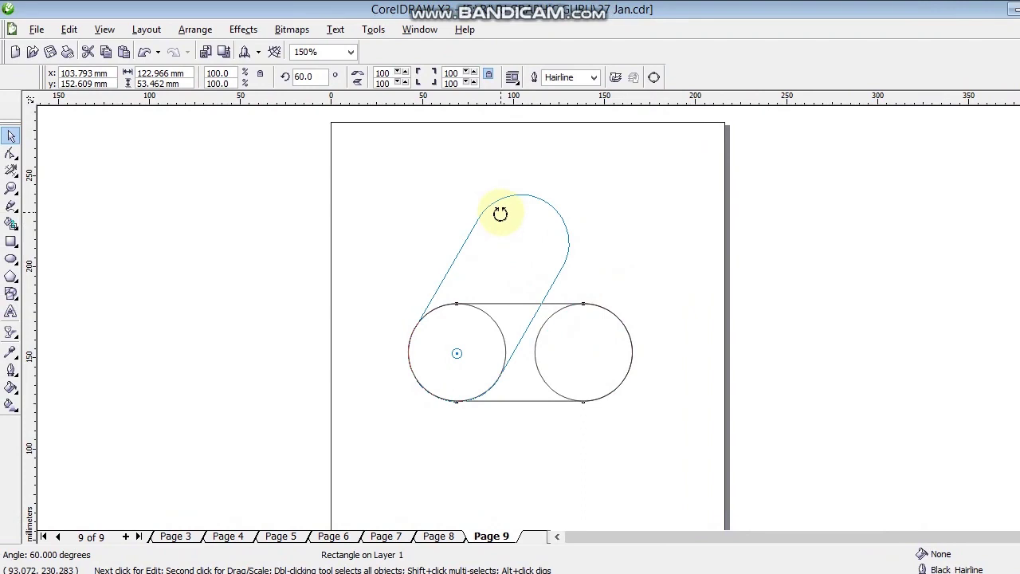
drag(500, 214, 499, 214)
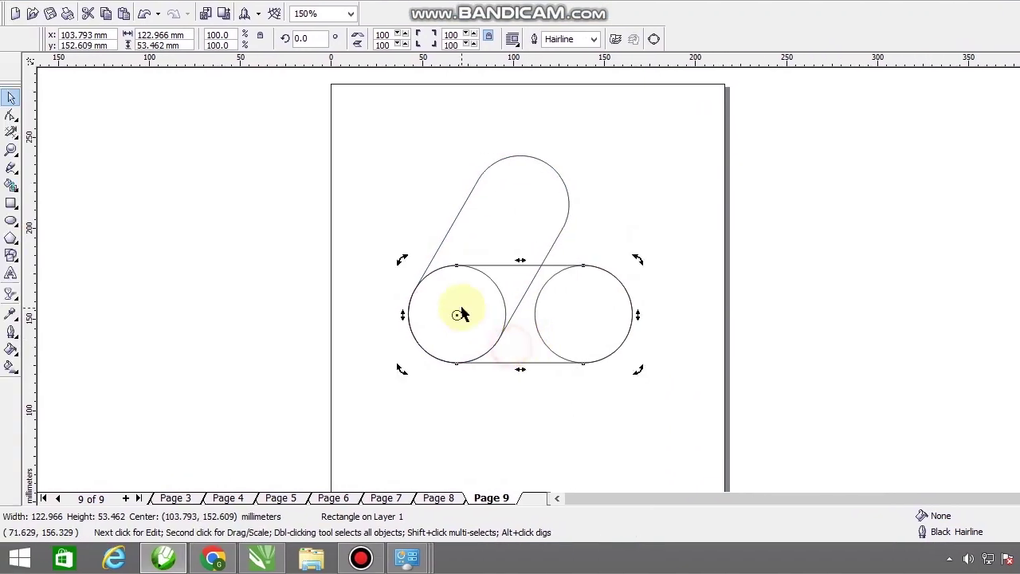
Create another copy of the horizontal rounded rectangle rotated to 300° about the centre of the right circle.
drag(457, 315, 584, 316)
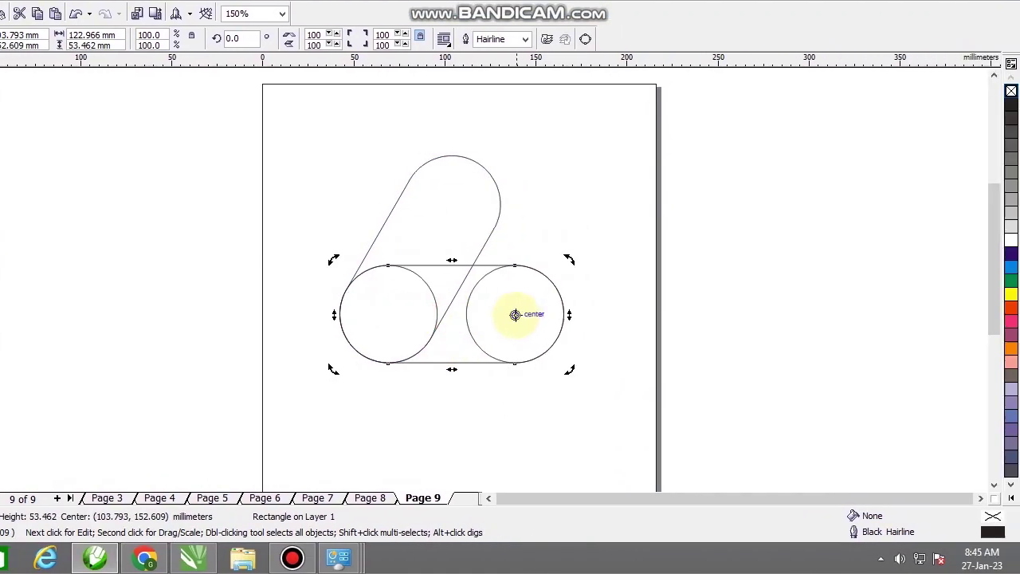
drag(335, 260, 476, 181)
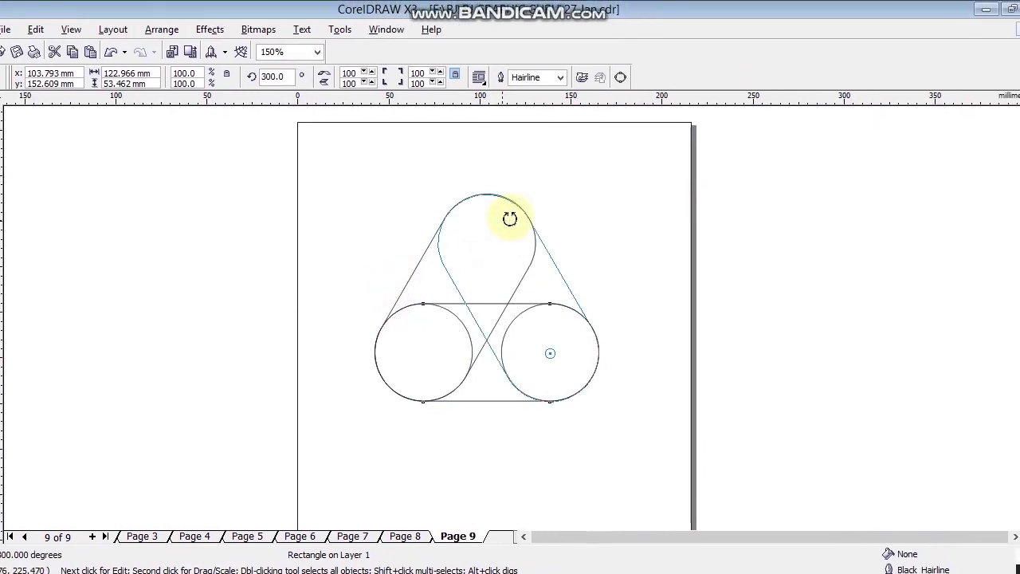
drag(511, 218, 512, 224)
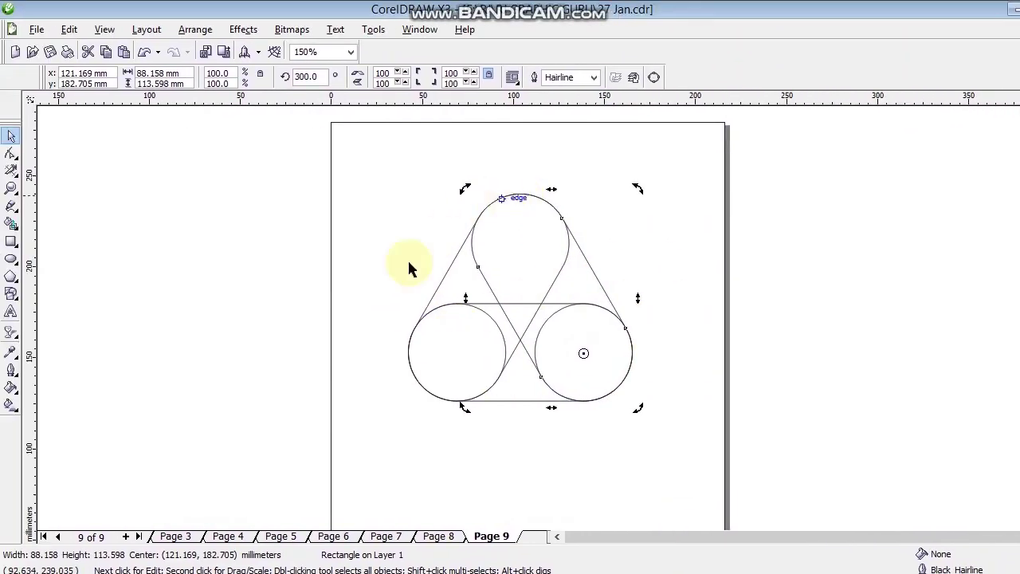
click(721, 312)
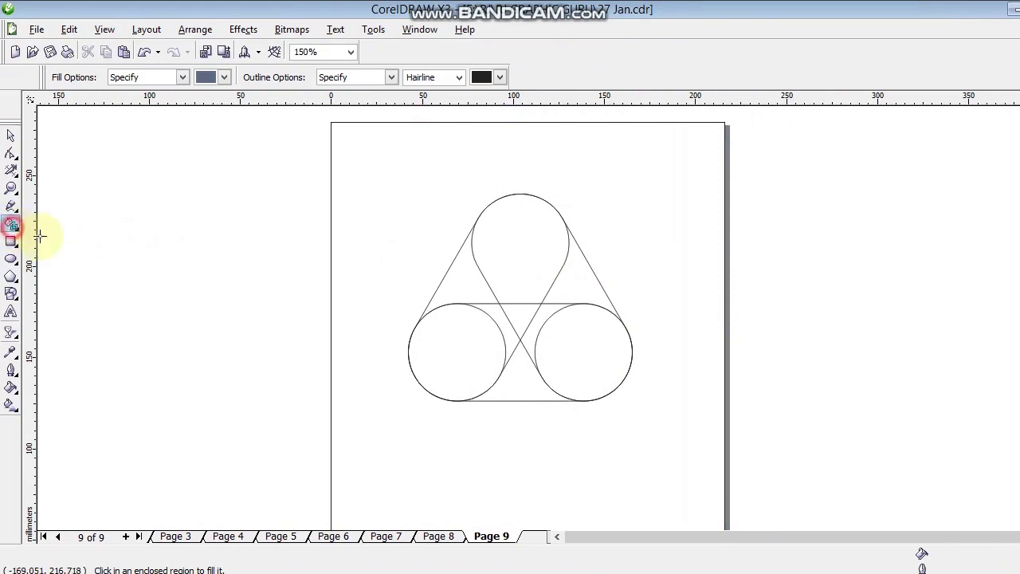
click(467, 287)
click(517, 270)
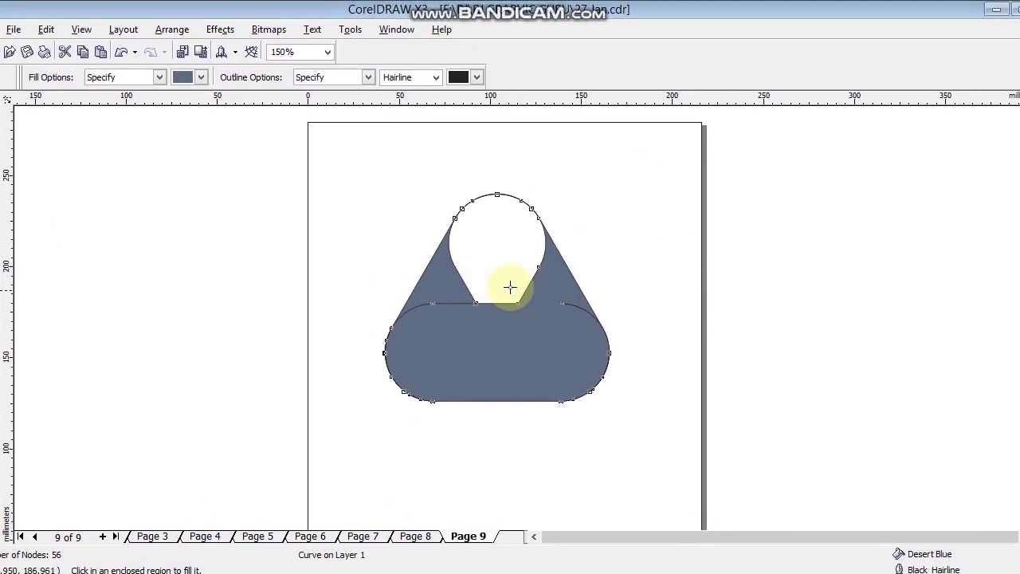
key(ctrl+z)
click(504, 308)
click(504, 285)
scroll(511, 279, up, 2)
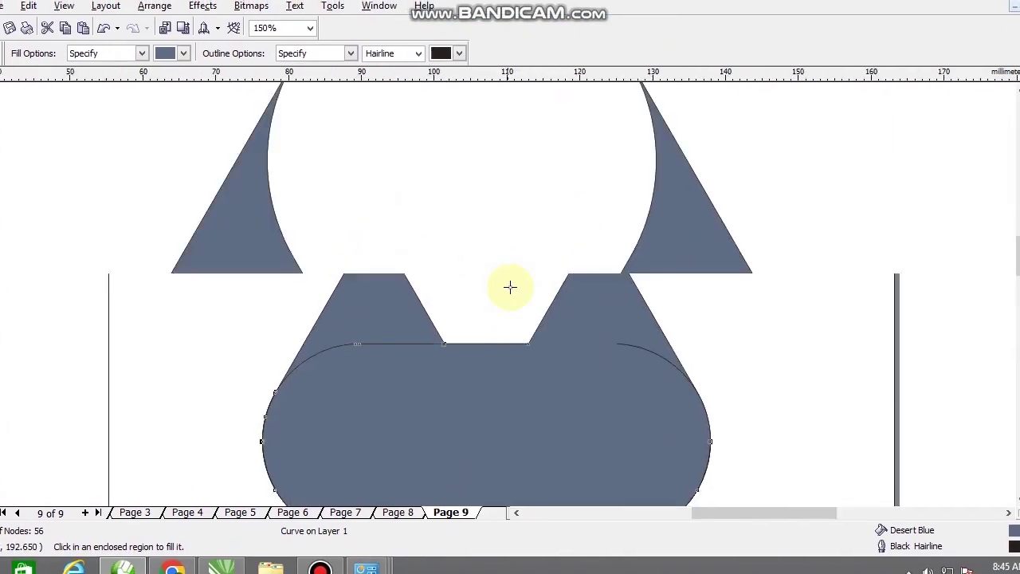
key(ctrl+z)
scroll(502, 292, down, 1)
click(536, 153)
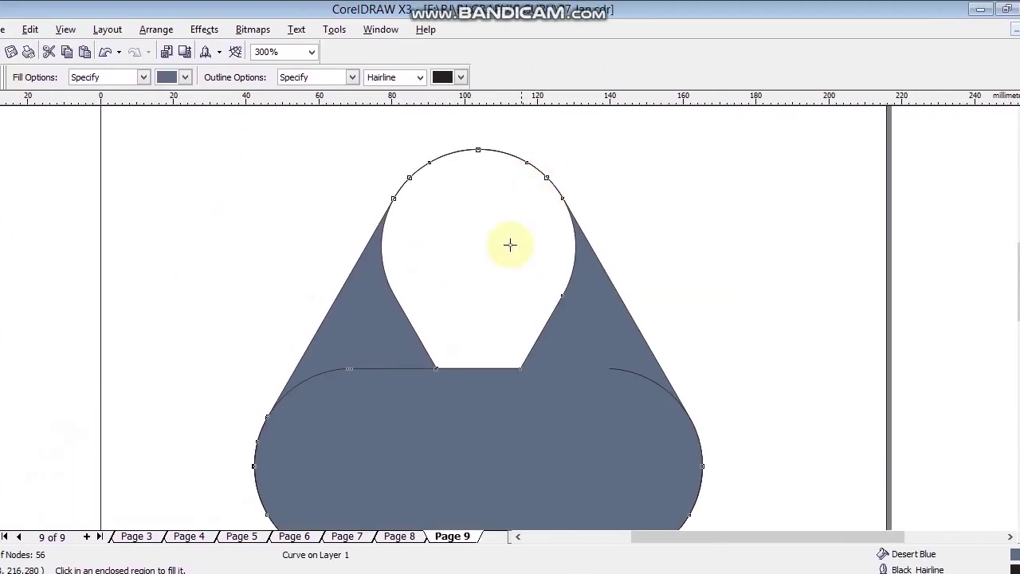
key(ctrl+z)
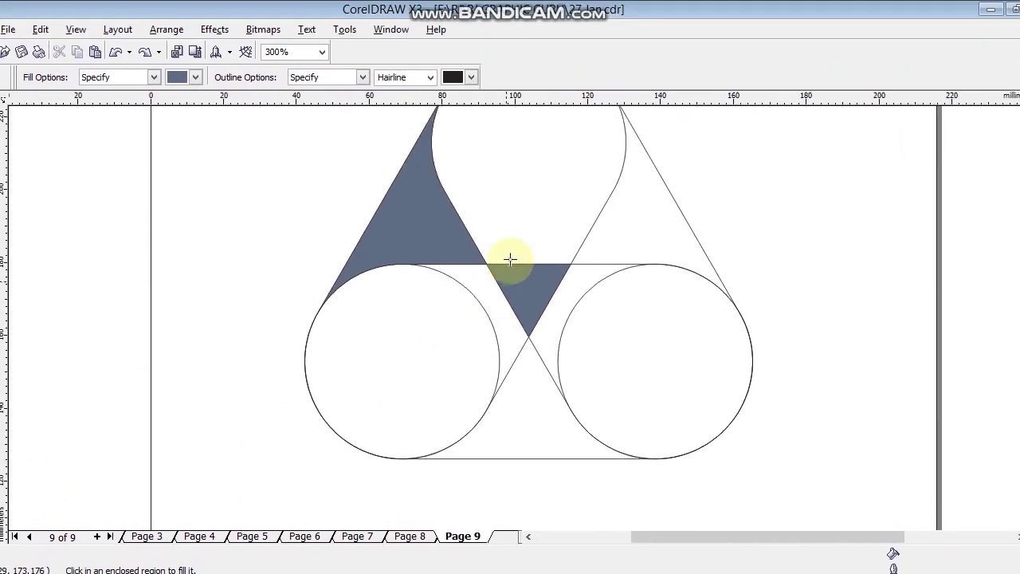
click(510, 239)
key(ctrl+z)
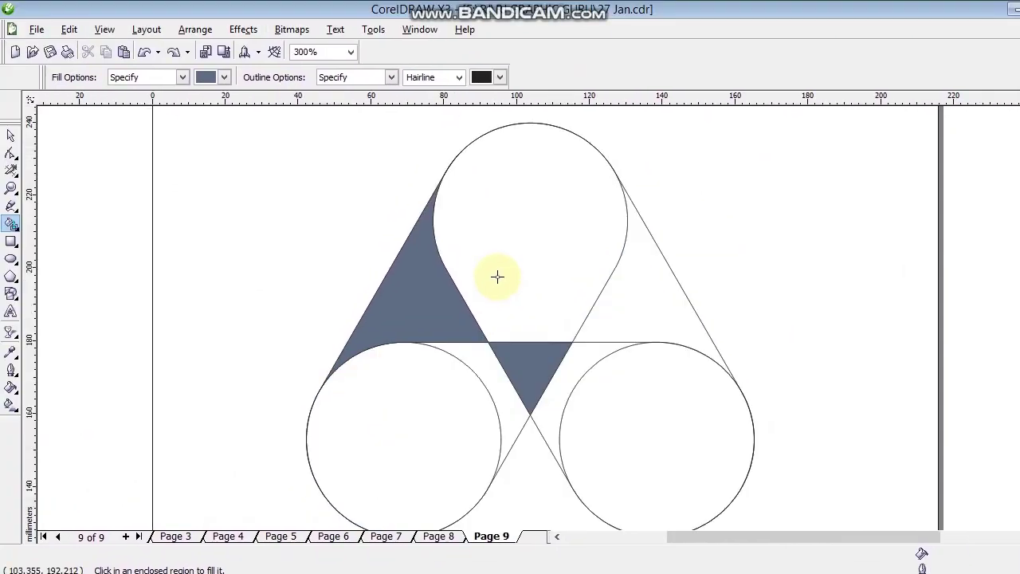
Smart Fill the upper teardrop, the slanted region to its left and the small central triangle with Desert Blue.
click(510, 285)
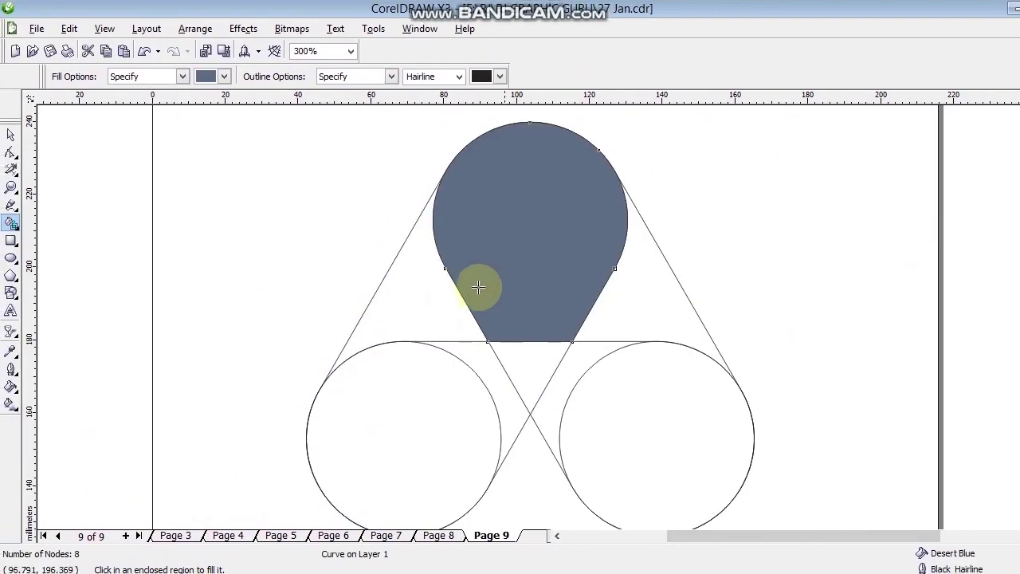
click(442, 323)
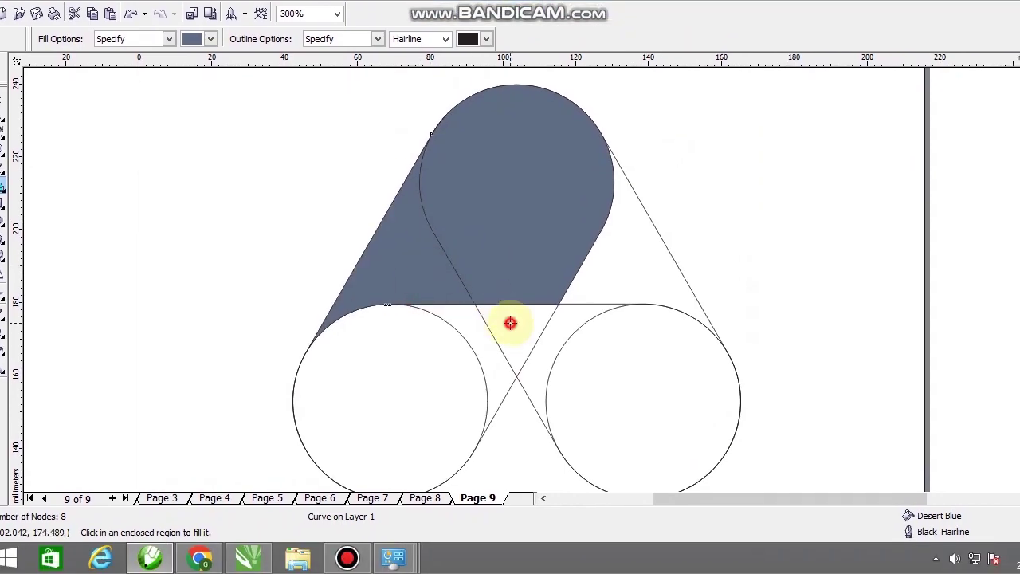
click(510, 323)
Select the three filled pieces and move them about 145.7 mm to the right, away from the outlines.
scroll(520, 284, down, 1)
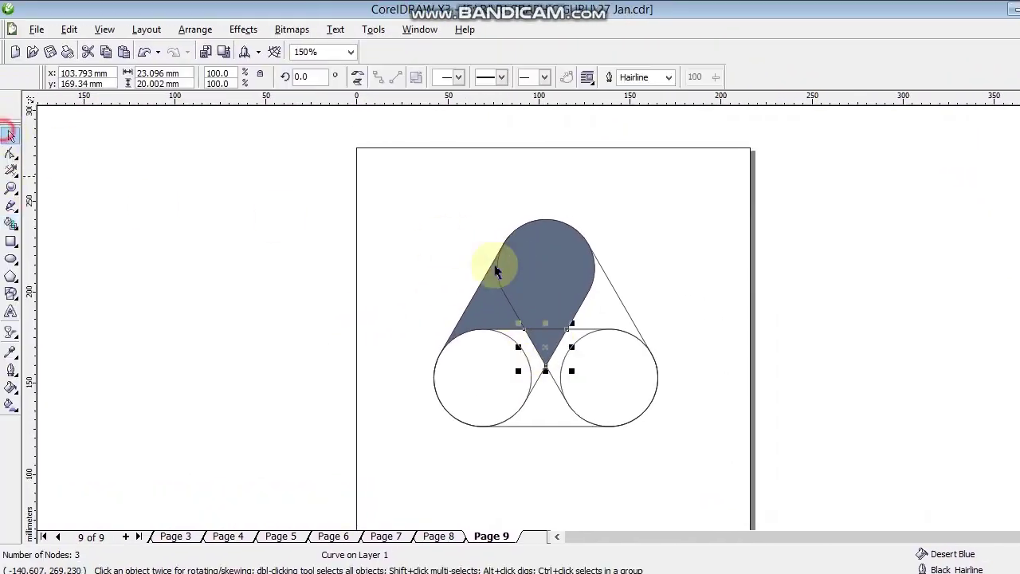
shift+click(532, 290)
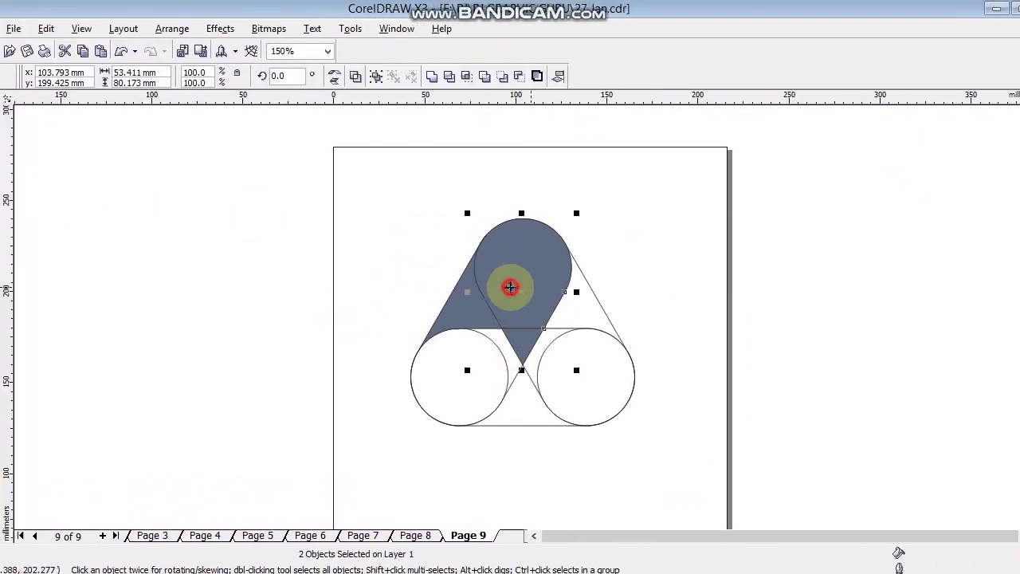
shift+click(479, 319)
drag(492, 316, 758, 310)
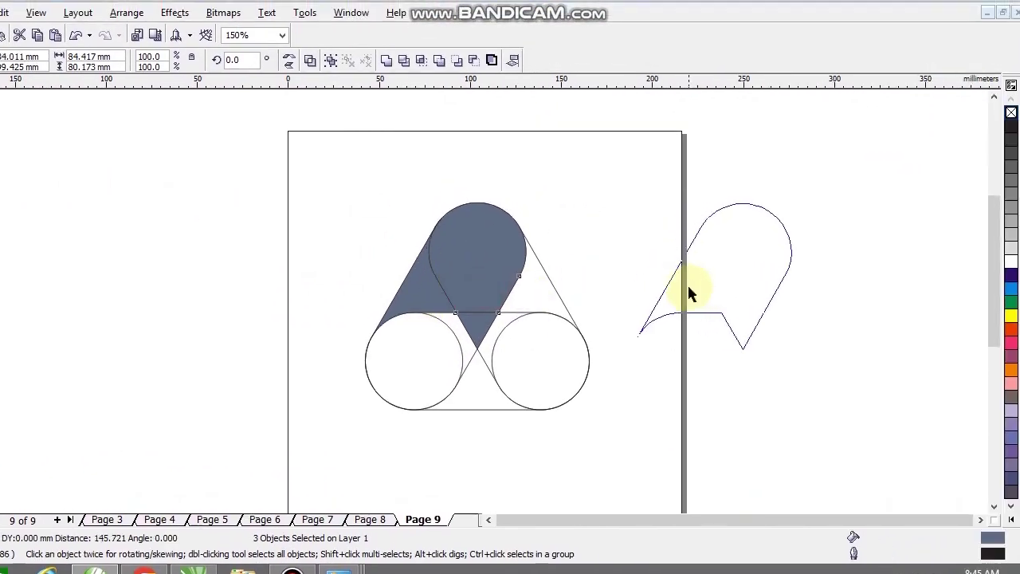
drag(688, 287, 687, 290)
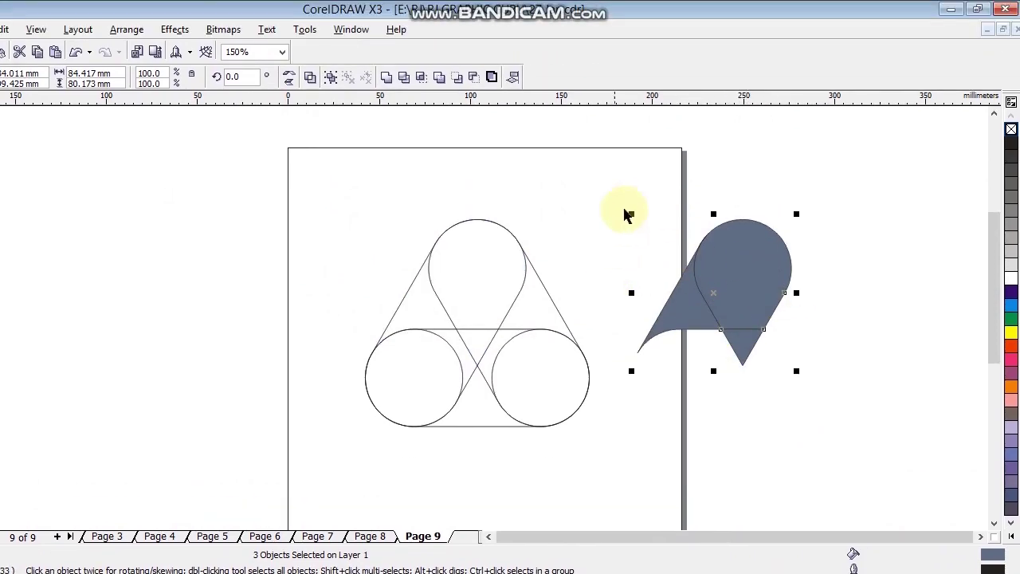
Move the three filled pieces farther to the right, completely clear of the page.
drag(626, 162, 254, 432)
drag(323, 411, 322, 411)
drag(668, 149, 902, 353)
drag(816, 250, 884, 281)
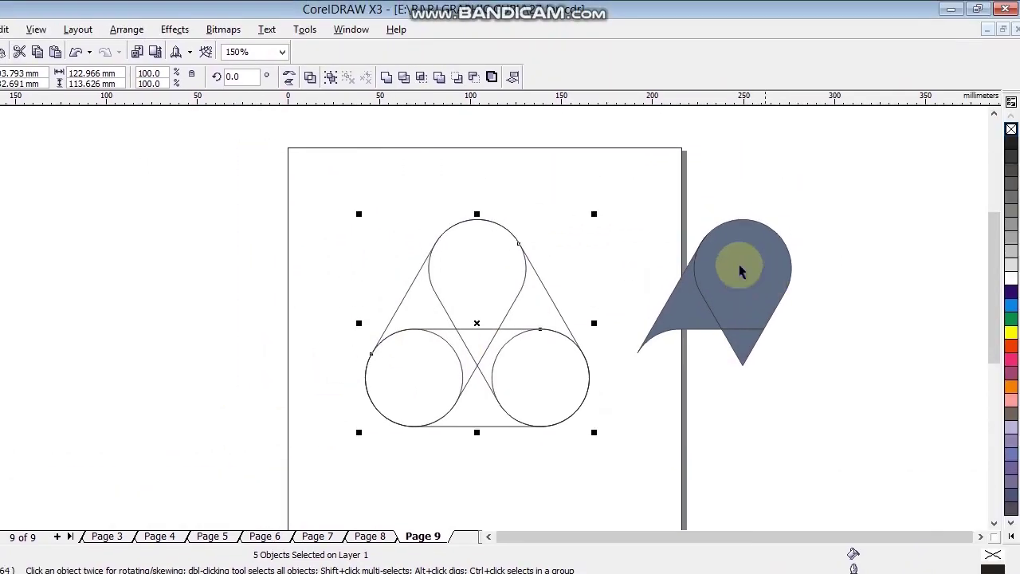
drag(814, 287, 815, 287)
Weld the filled teardrop and the slanted left piece into one shape, keeping it in place above the triangle.
scroll(752, 266, down, 1)
scroll(502, 268, up, 2)
click(527, 284)
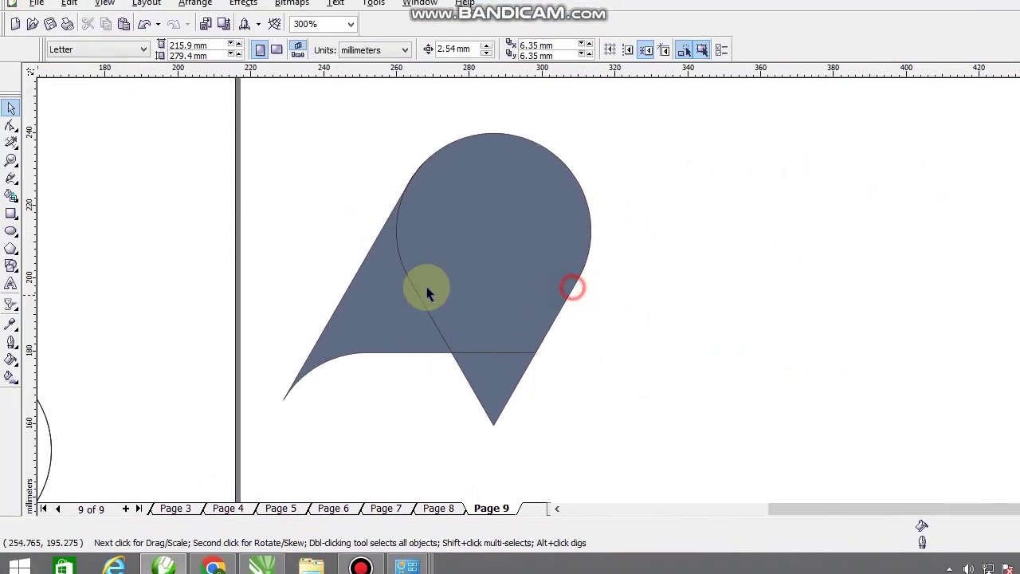
click(387, 271)
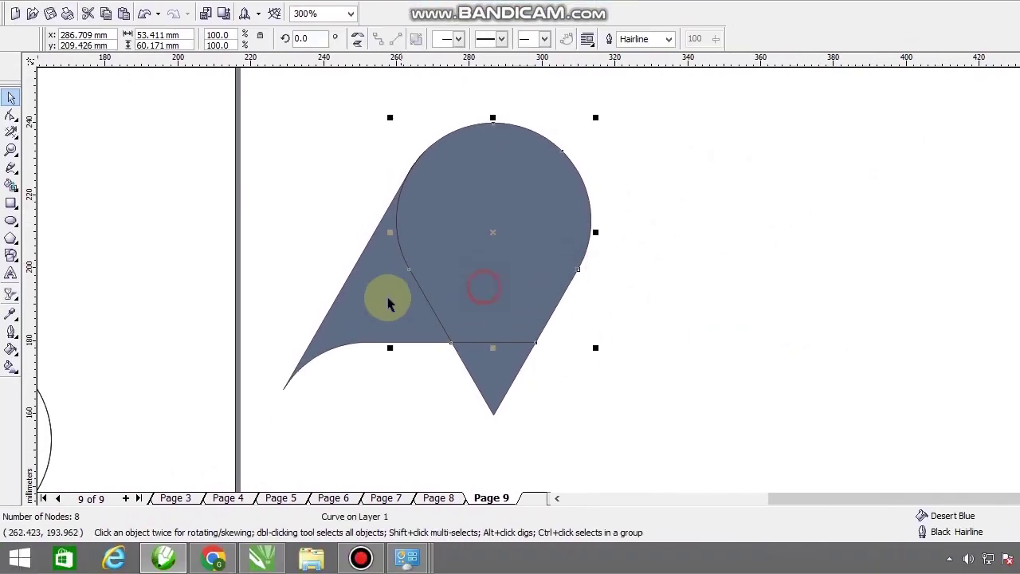
drag(493, 289, 424, 237)
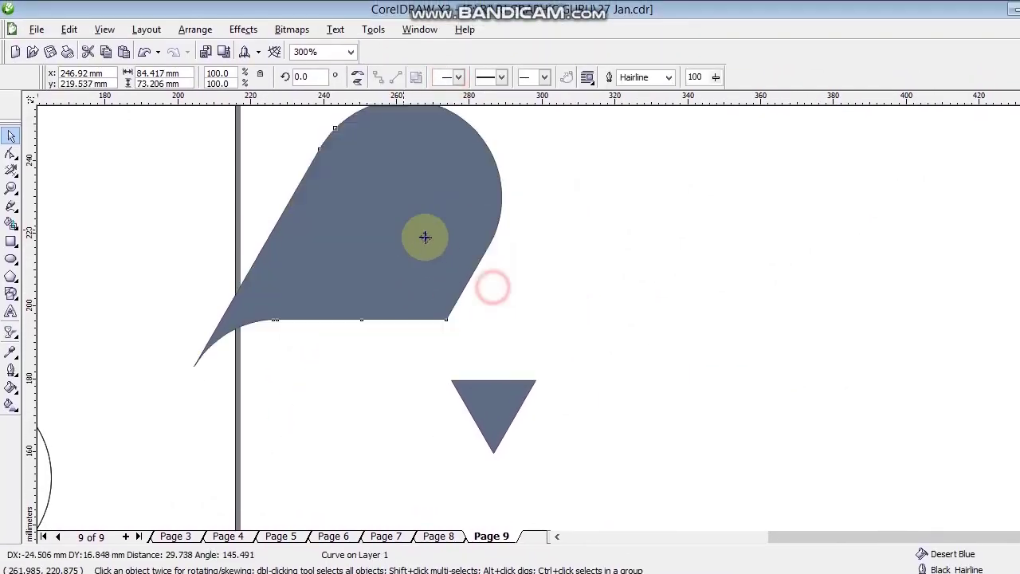
drag(464, 281, 487, 301)
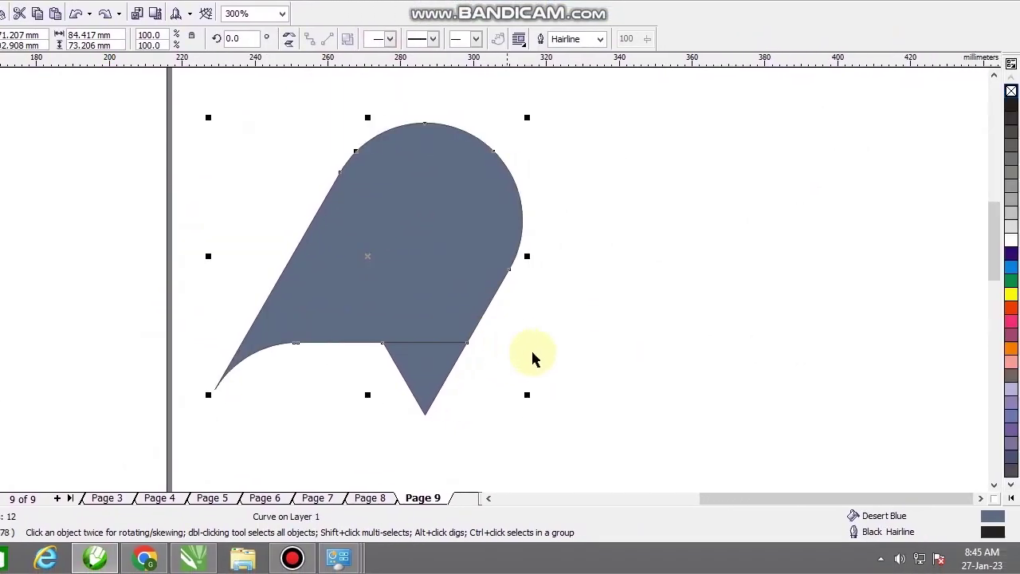
click(561, 405)
Give the welded shape and the small triangle a black outline and remove their fill.
click(486, 373)
shift+click(492, 313)
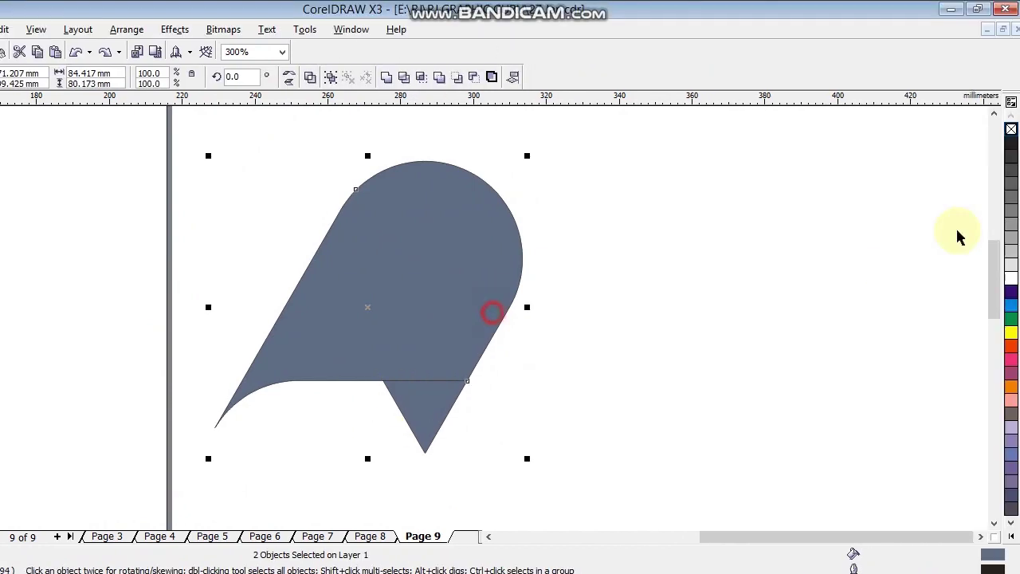
right_click(1012, 141)
click(510, 221)
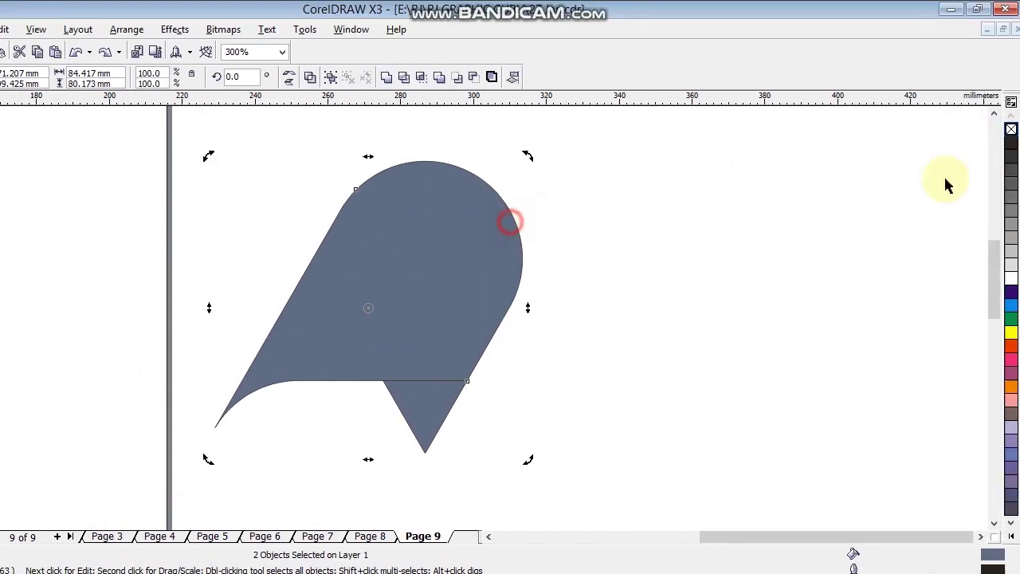
click(1011, 129)
click(756, 289)
Draw a straight Bezier line from the midpoint of the small triangle's left side to its upper-right corner.
click(432, 415)
scroll(432, 415, up, 2)
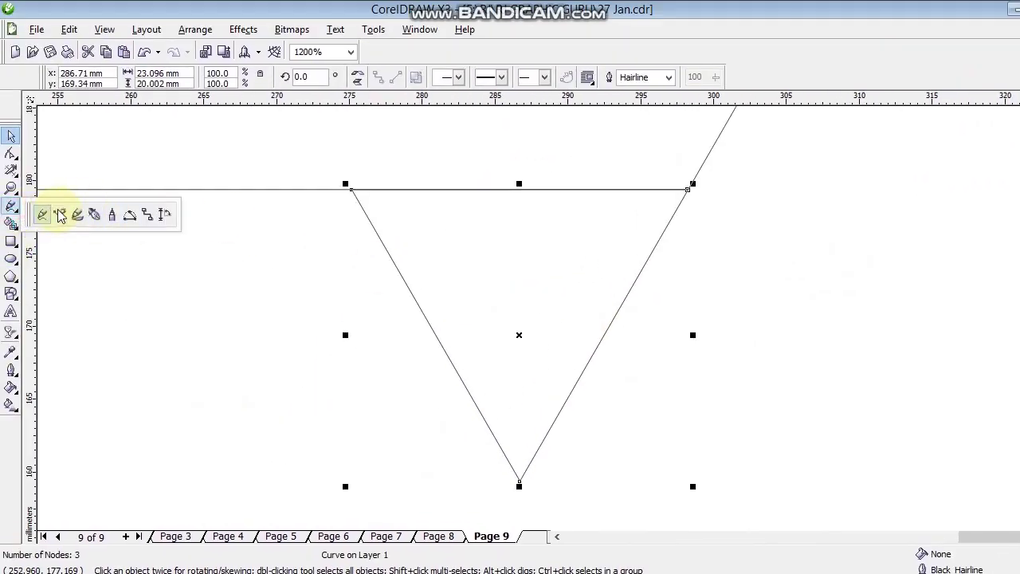
click(60, 214)
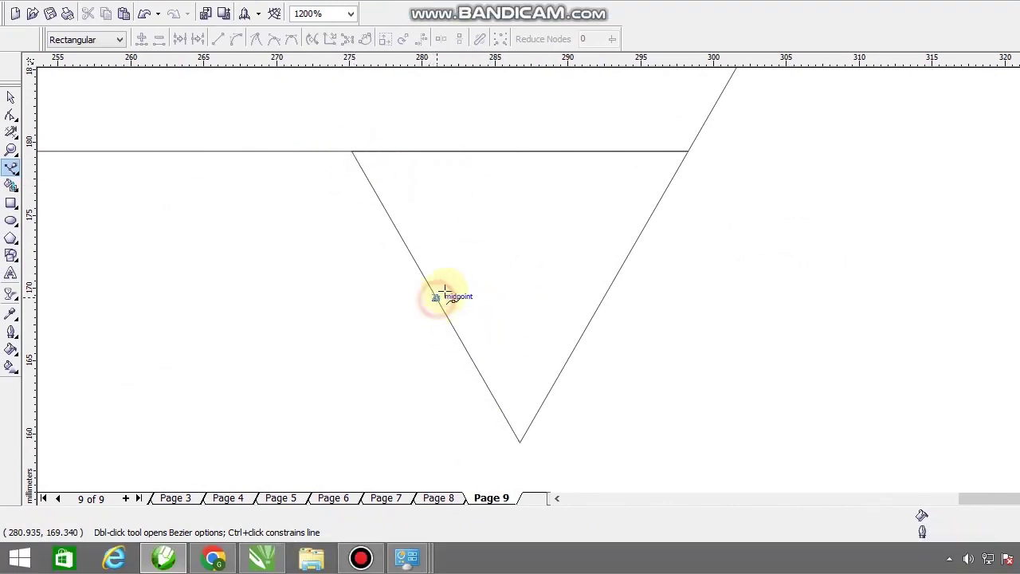
click(444, 290)
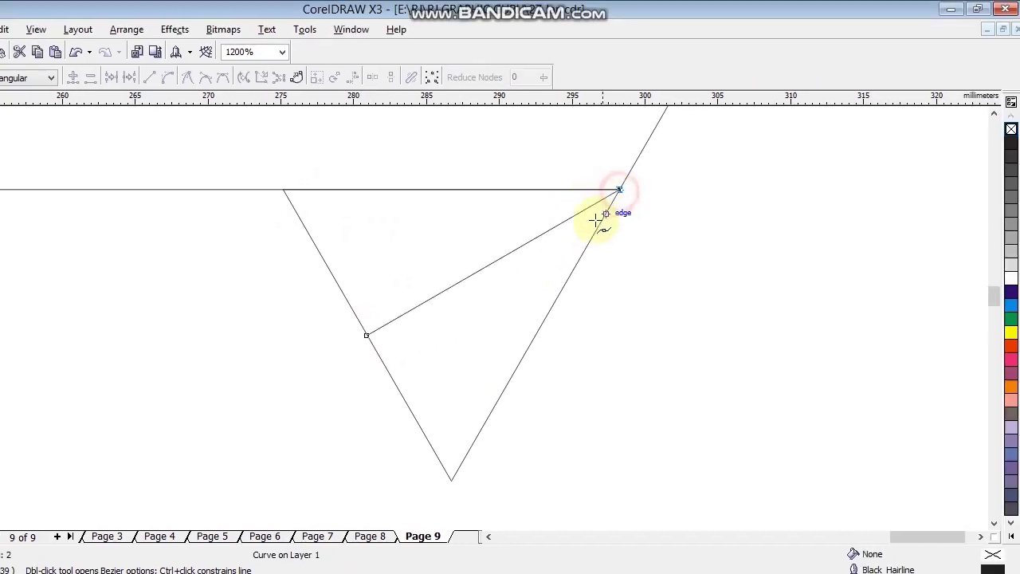
Draw a straight Bezier line from the midpoint of the small triangle's right side to its upper-left corner.
click(9, 137)
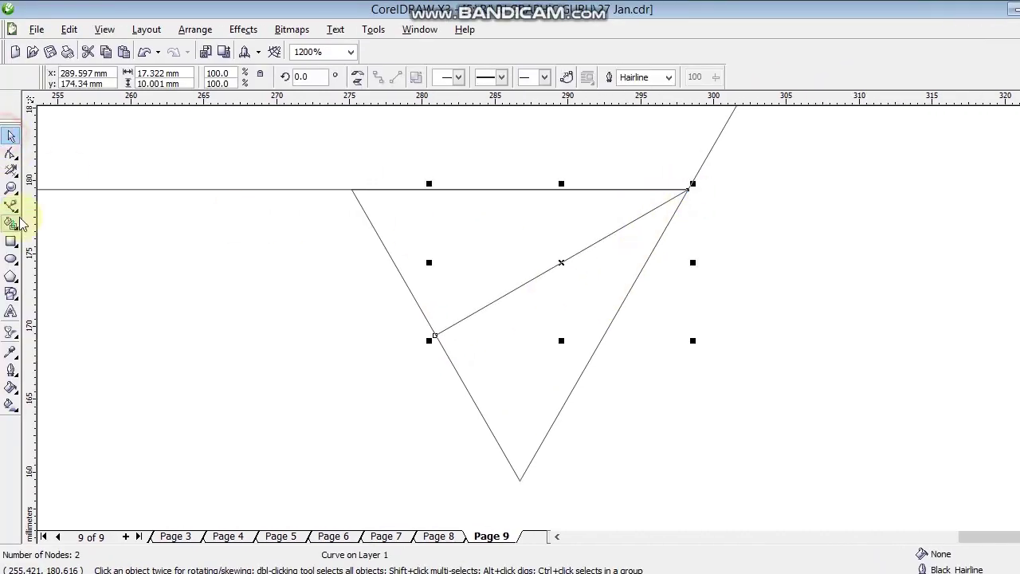
click(10, 206)
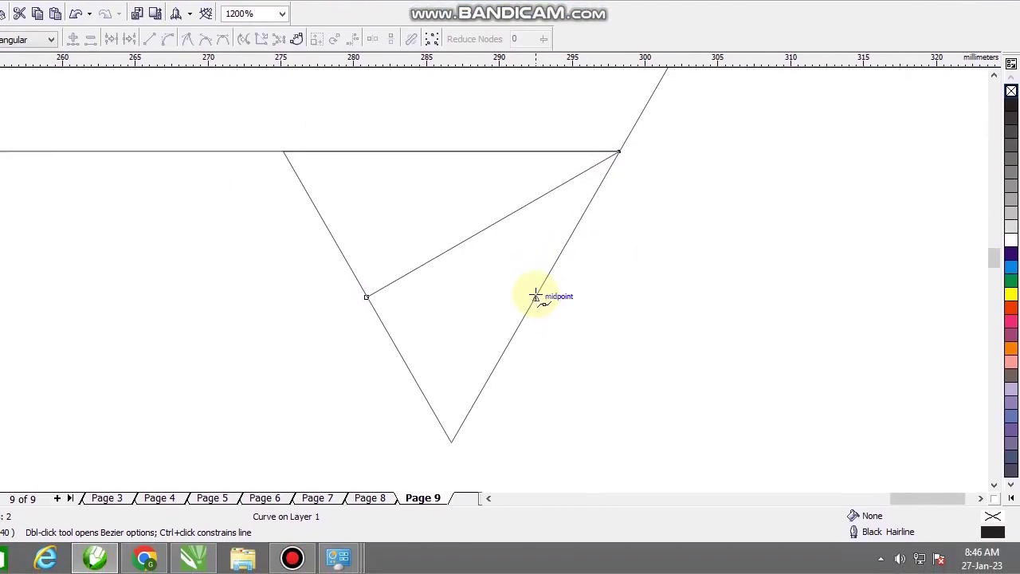
click(536, 297)
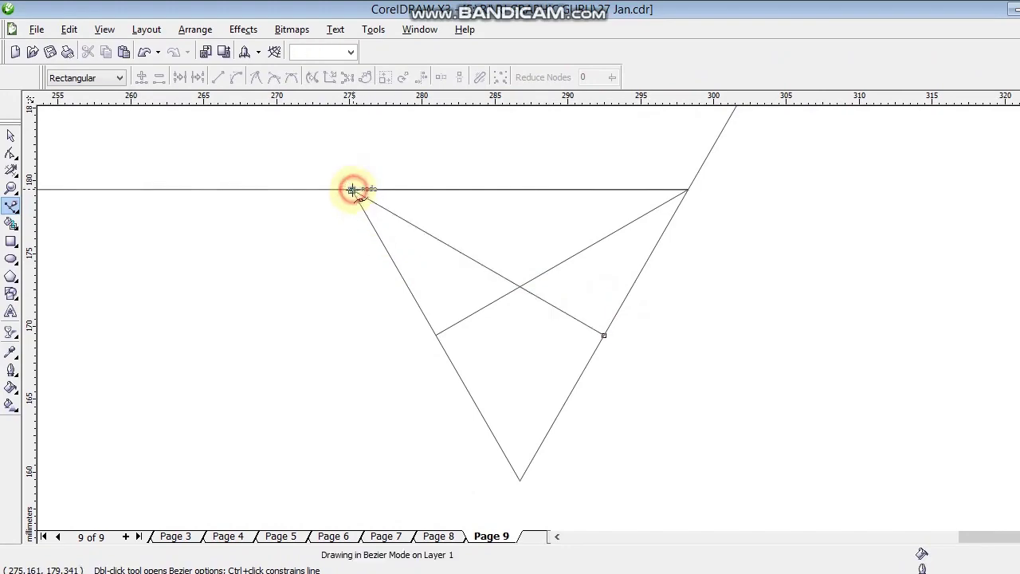
click(352, 190)
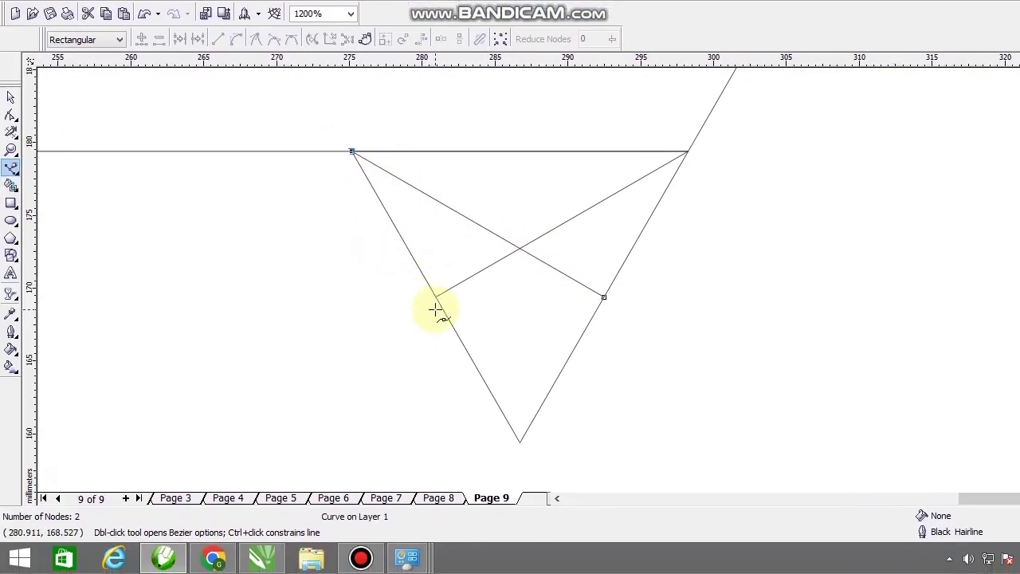
scroll(536, 307, down, 2)
scroll(549, 276, up, 1)
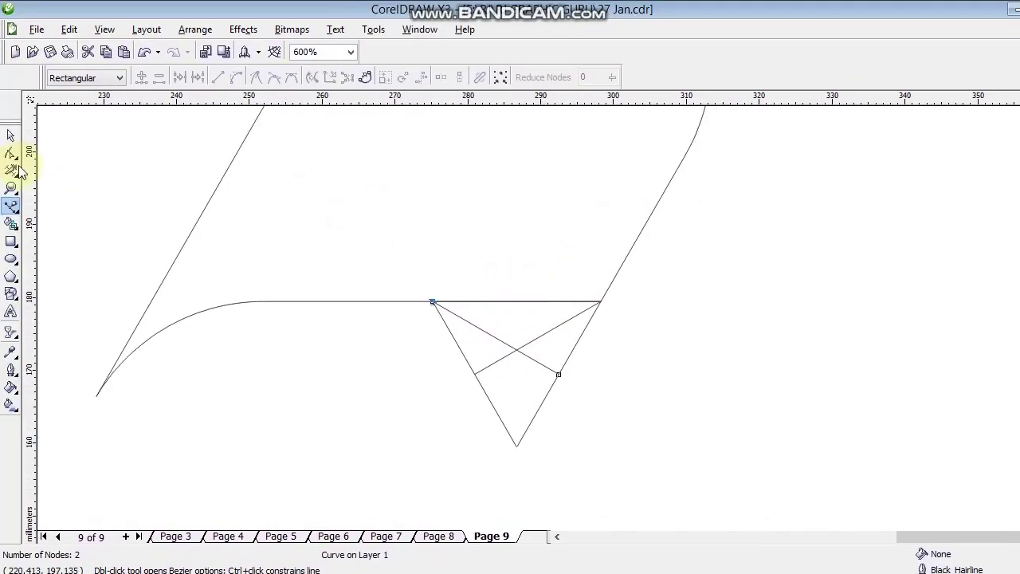
scroll(581, 315, down, 1)
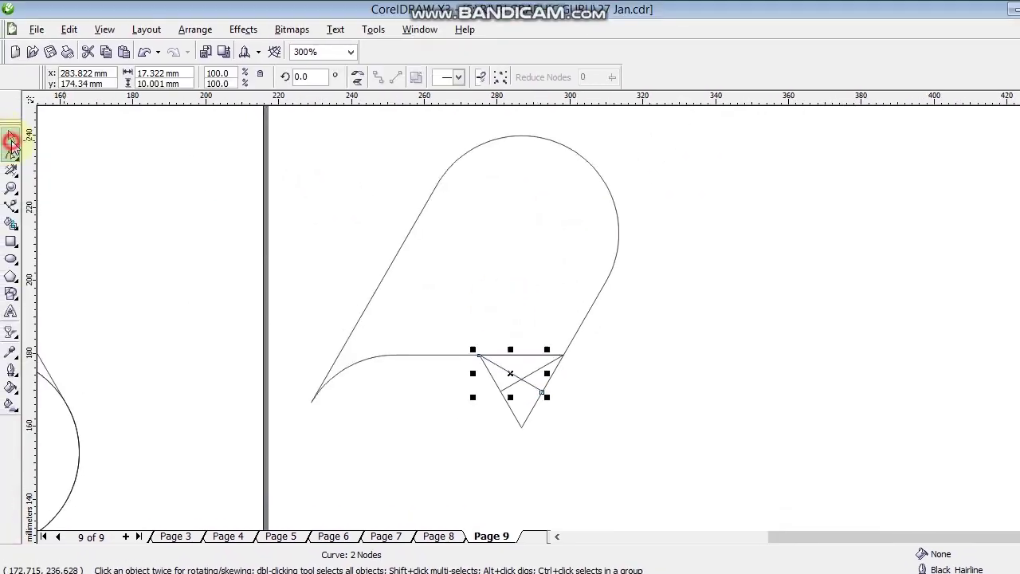
Group the welded outline shape with the small triangle, leaving the two crossing lines out of the group.
drag(477, 256, 420, 232)
key(ctrl+z)
click(524, 413)
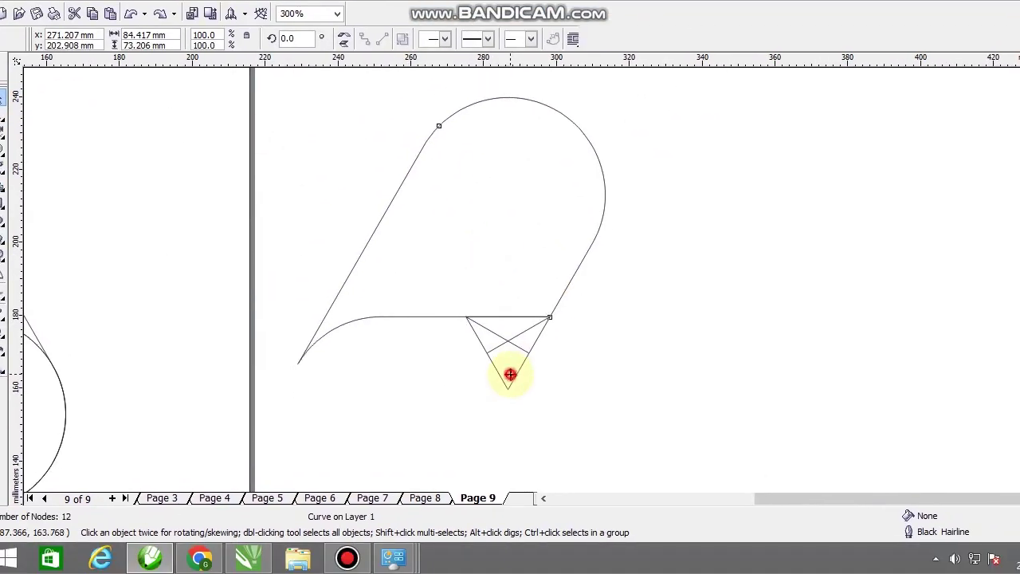
drag(511, 361, 351, 357)
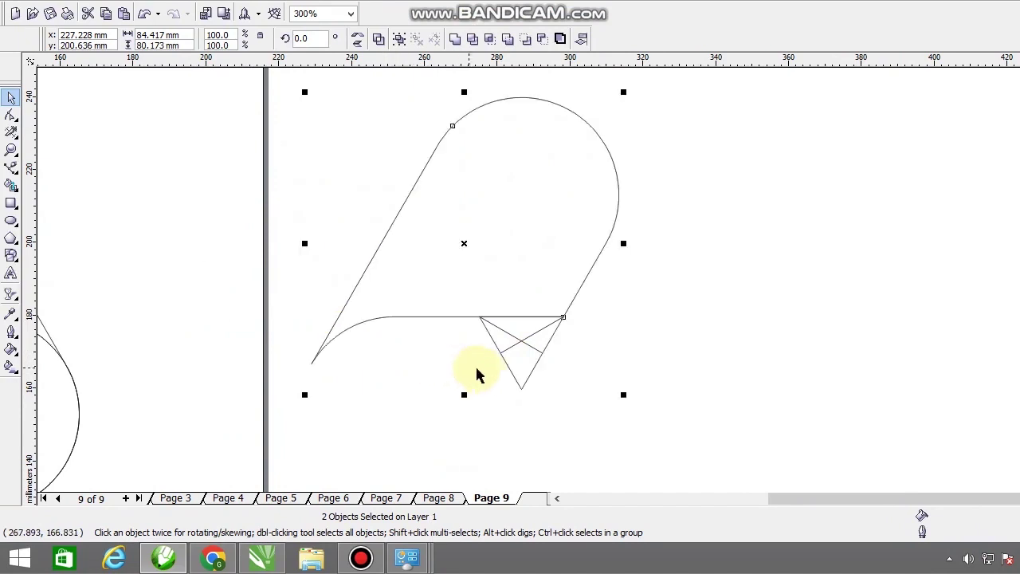
key(ctrl+g)
Place the group's rotation centre on the crossing of the two lines and create copies rotated to 120 and 240 degrees.
click(464, 243)
drag(464, 244, 521, 341)
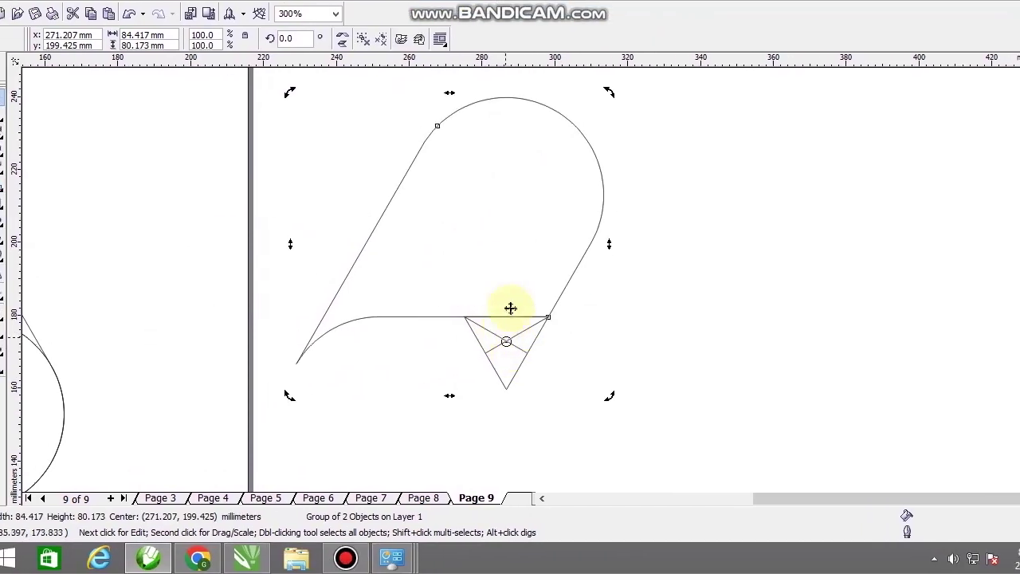
key(F3)
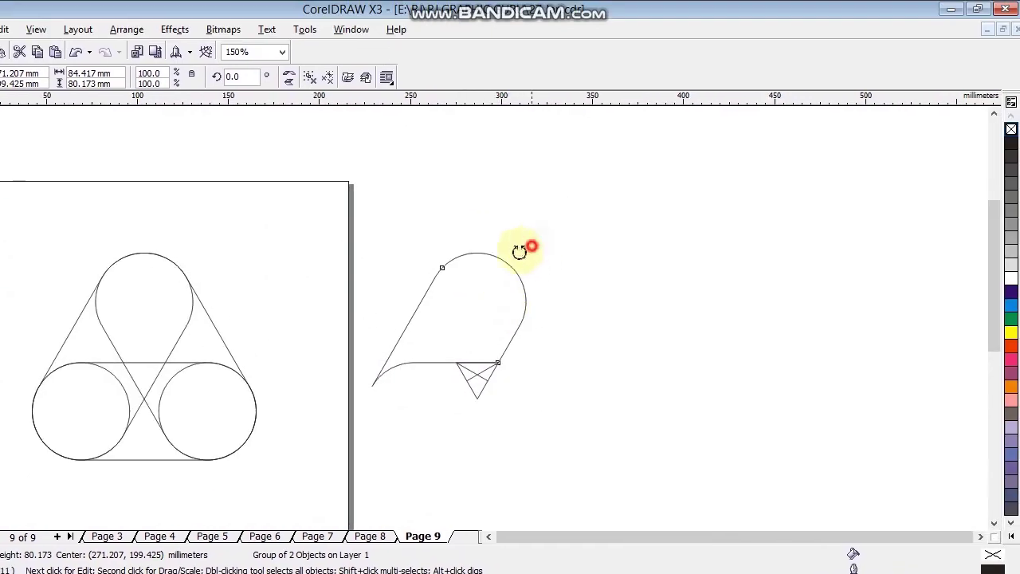
drag(520, 251, 395, 355)
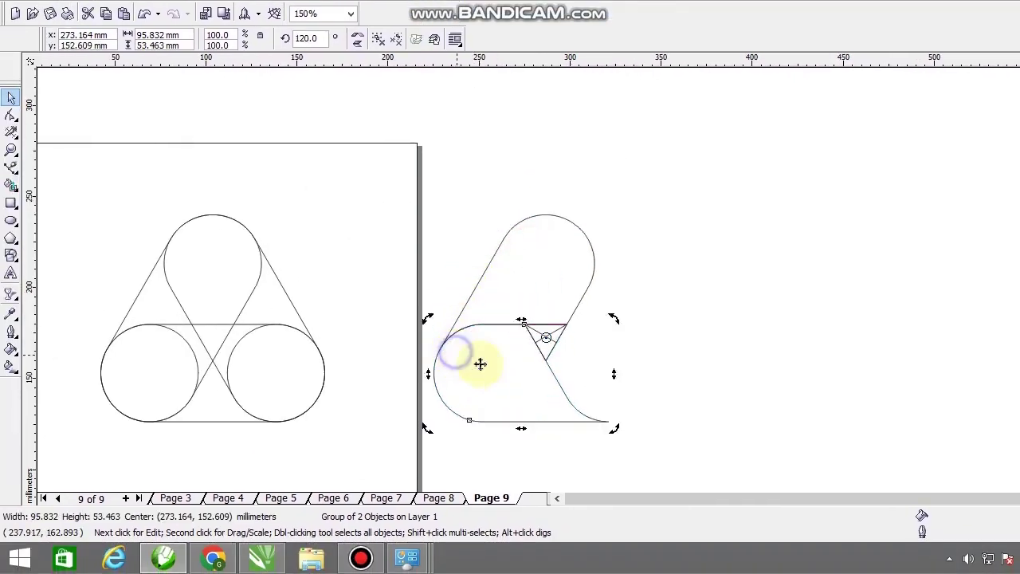
click(673, 353)
Move the three rotated groups together to the right, away from the two crossing guide lines.
click(519, 365)
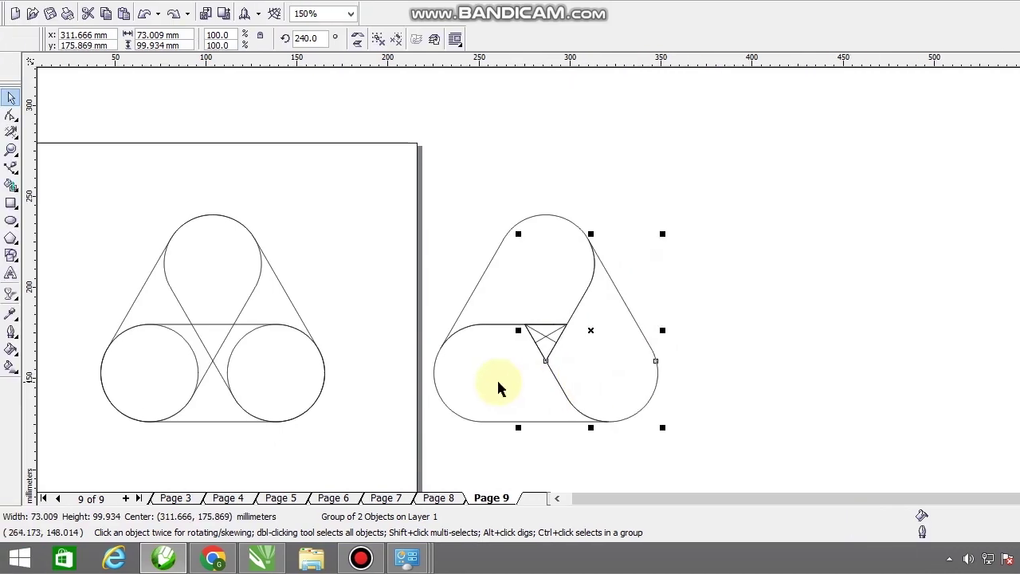
shift+click(498, 383)
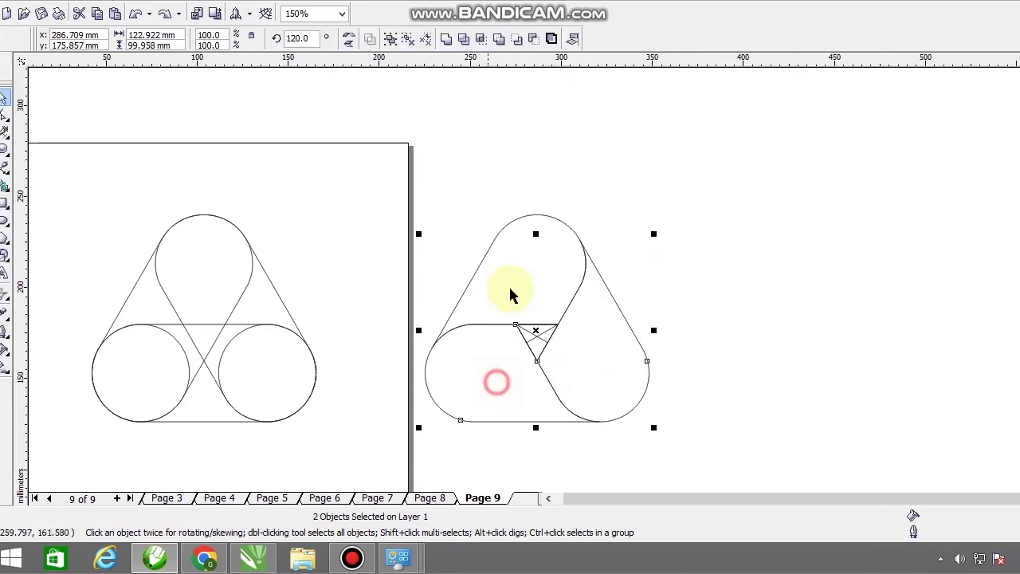
shift+click(540, 289)
drag(567, 291, 772, 292)
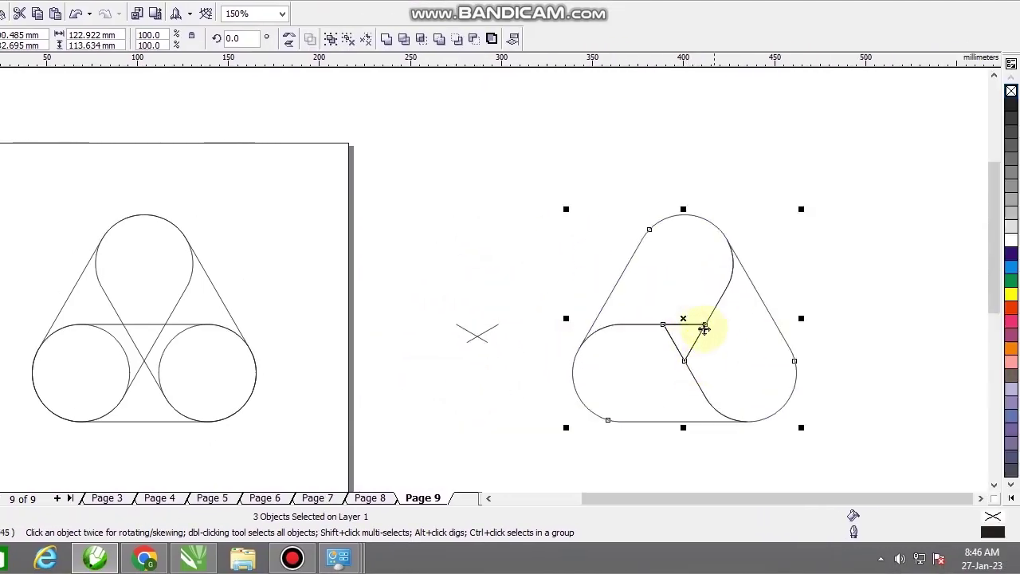
click(753, 297)
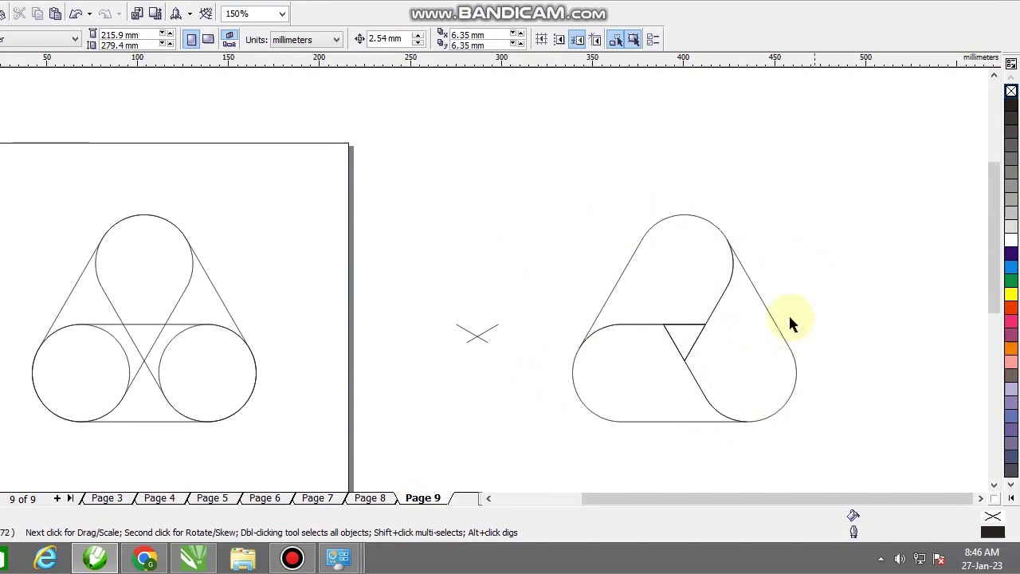
click(694, 343)
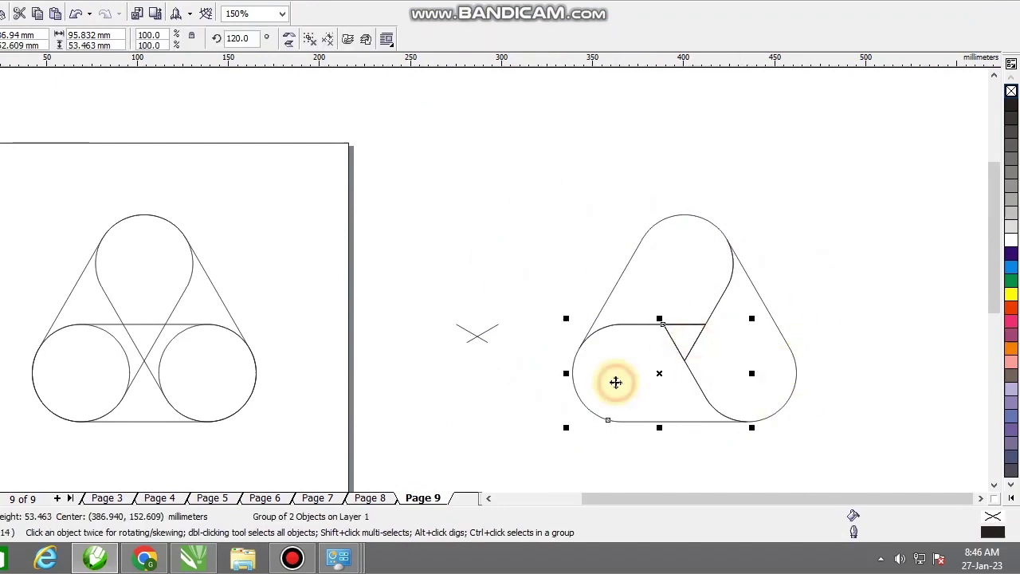
click(804, 301)
drag(634, 363, 493, 364)
key(ctrl+z)
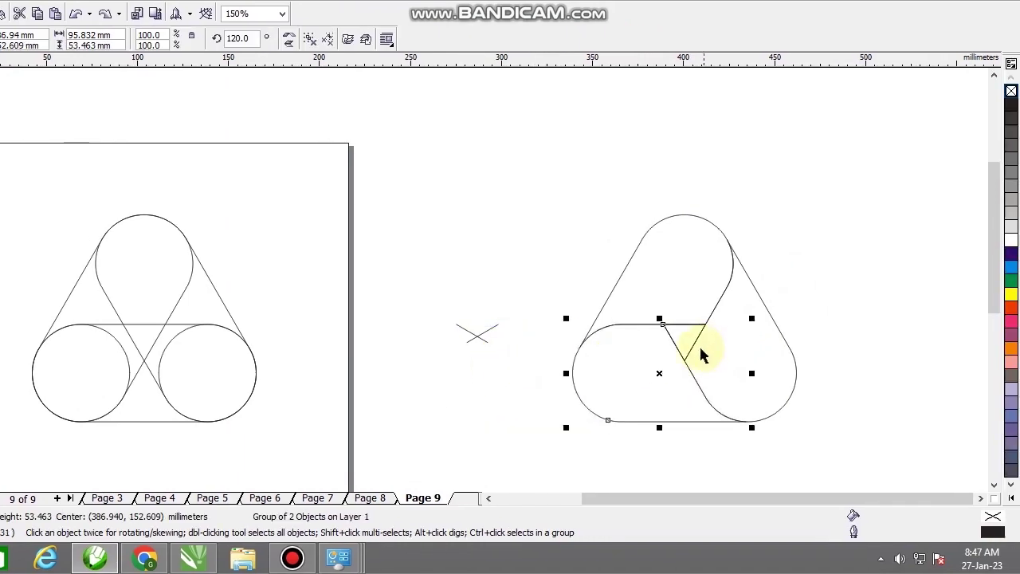
Start a custom linear fountain fill for the lower-left group with dark blue as its starting colour.
scroll(699, 351, up, 1)
key(F11)
click(421, 245)
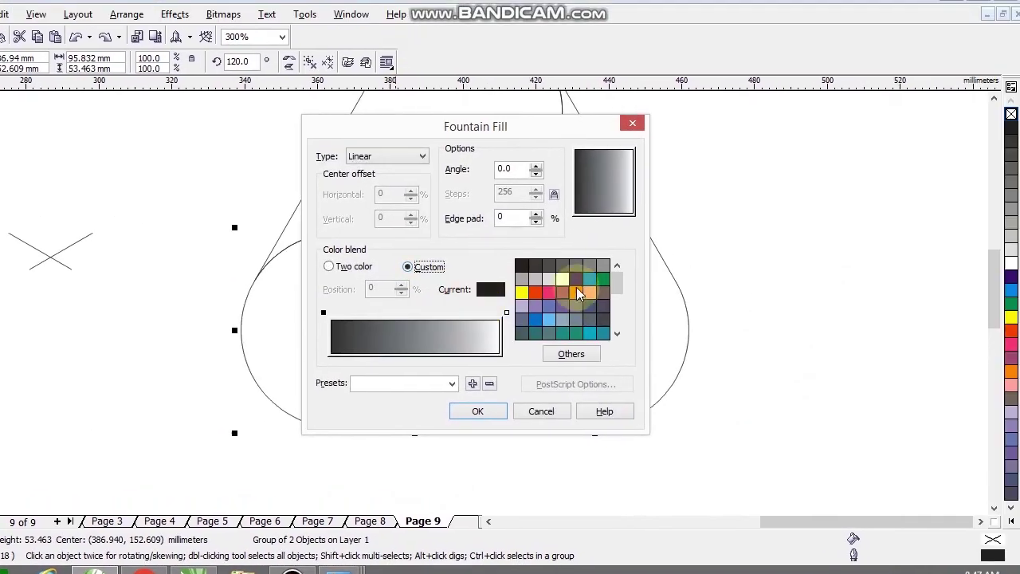
click(576, 276)
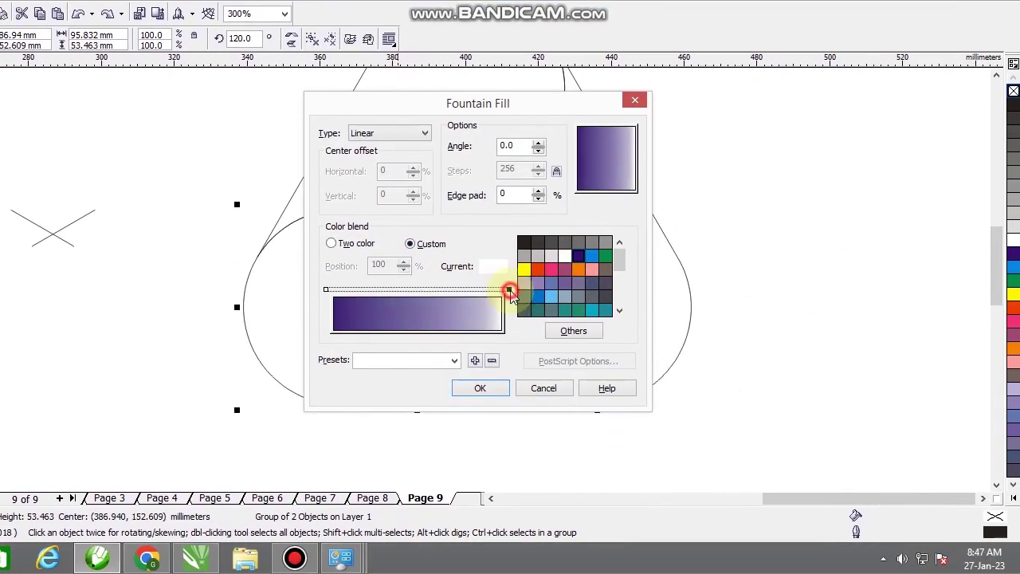
Set the gradient's starting colour to CMYK 100, 80, 0, 50.
click(396, 289)
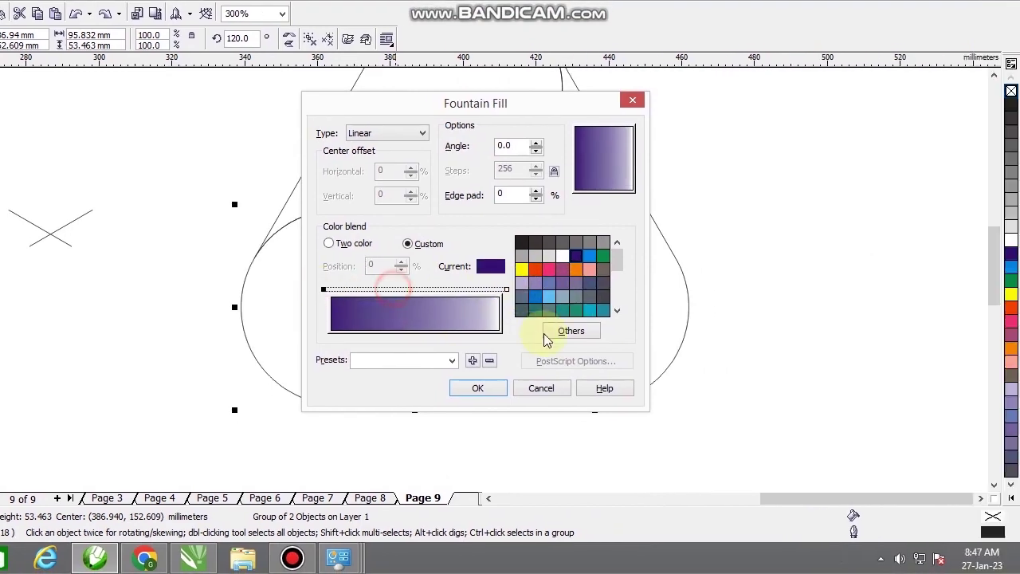
click(547, 334)
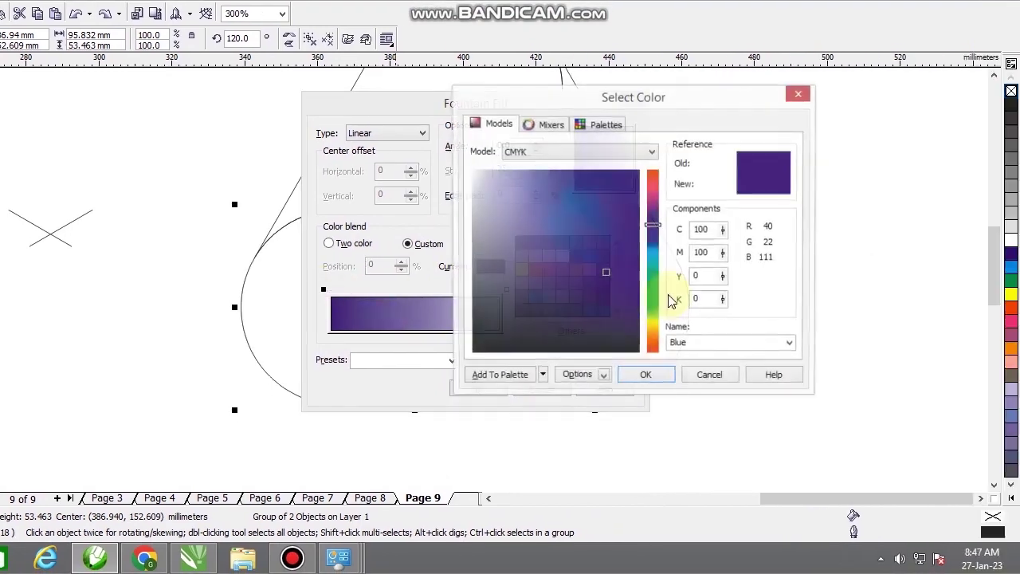
double_click(702, 252)
text(80)
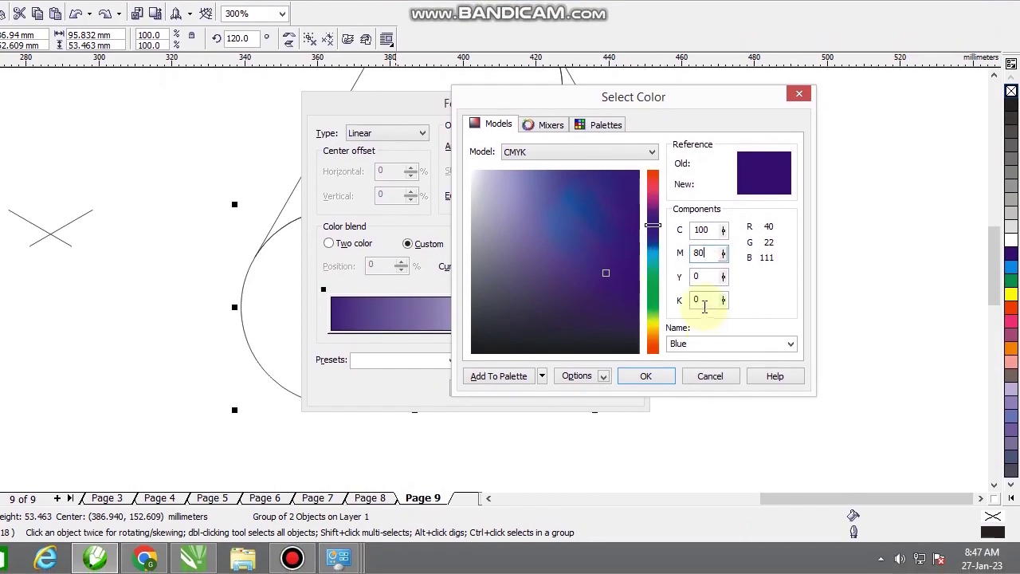
double_click(703, 301)
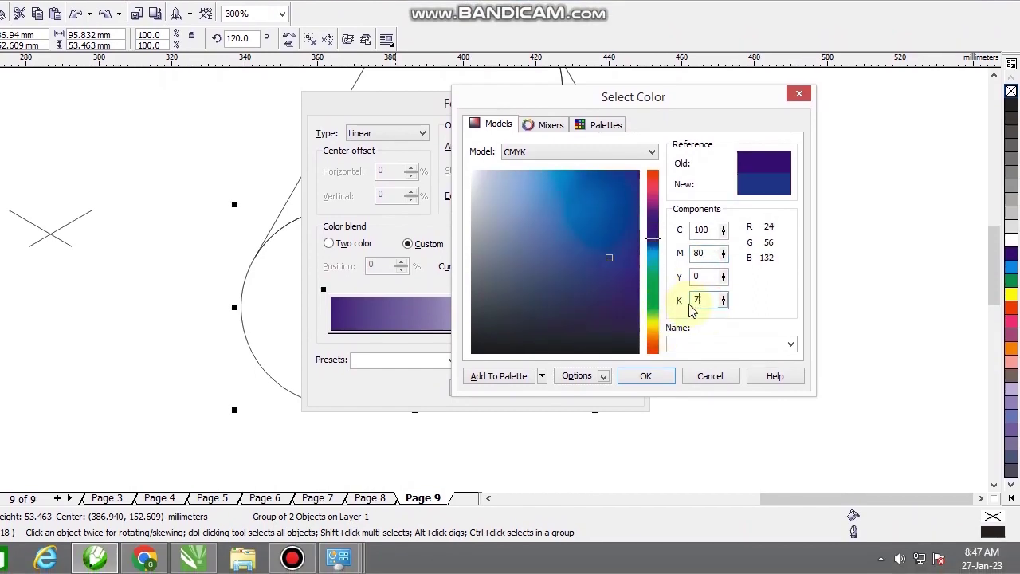
text(50)
key(Return)
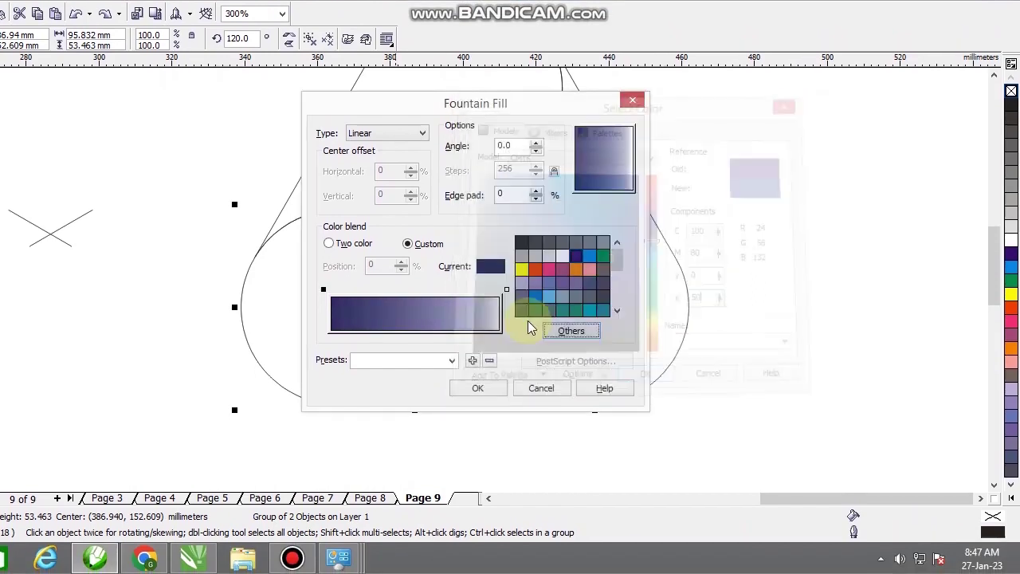
Set the gradient's end colour to light blue and its angle to -90 degrees, and apply the fill.
click(505, 289)
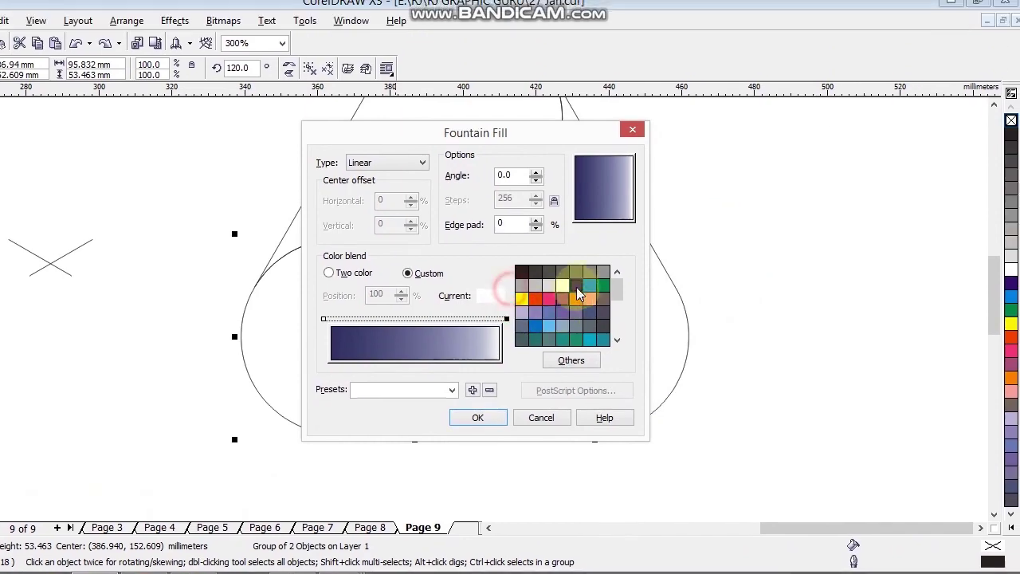
click(595, 255)
drag(584, 270, 603, 272)
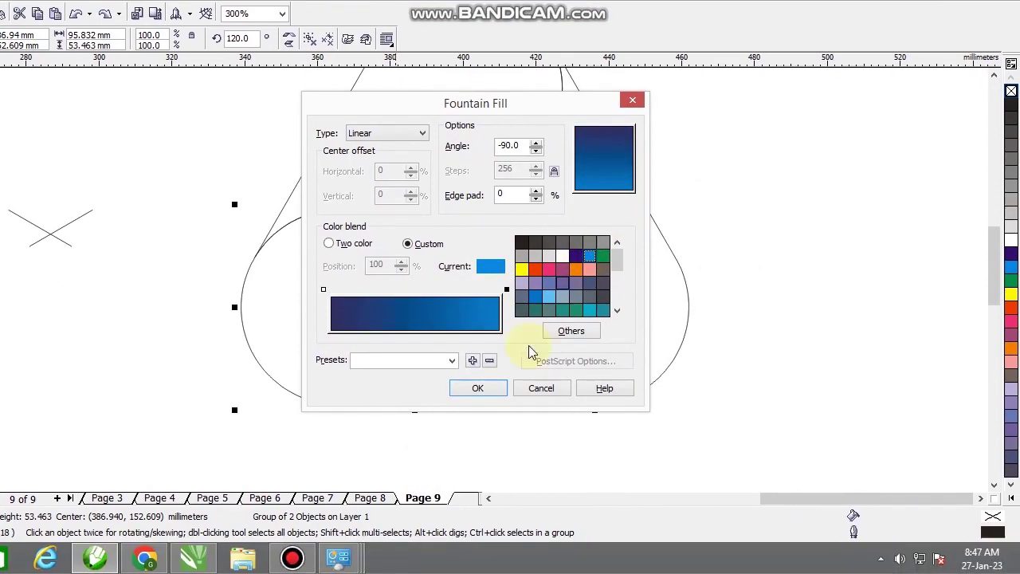
click(484, 428)
scroll(506, 269, down, 1)
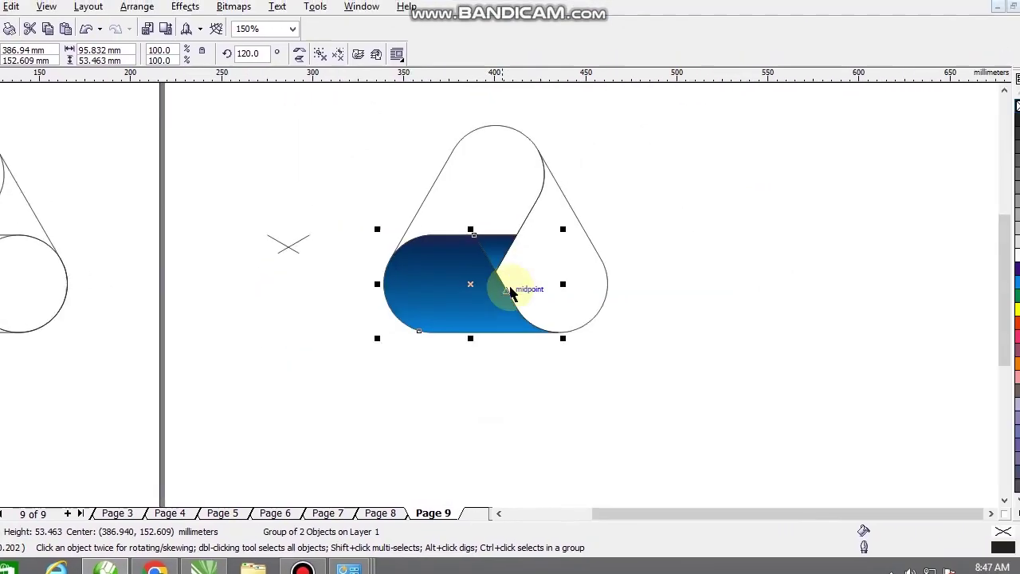
scroll(510, 292, up, 1)
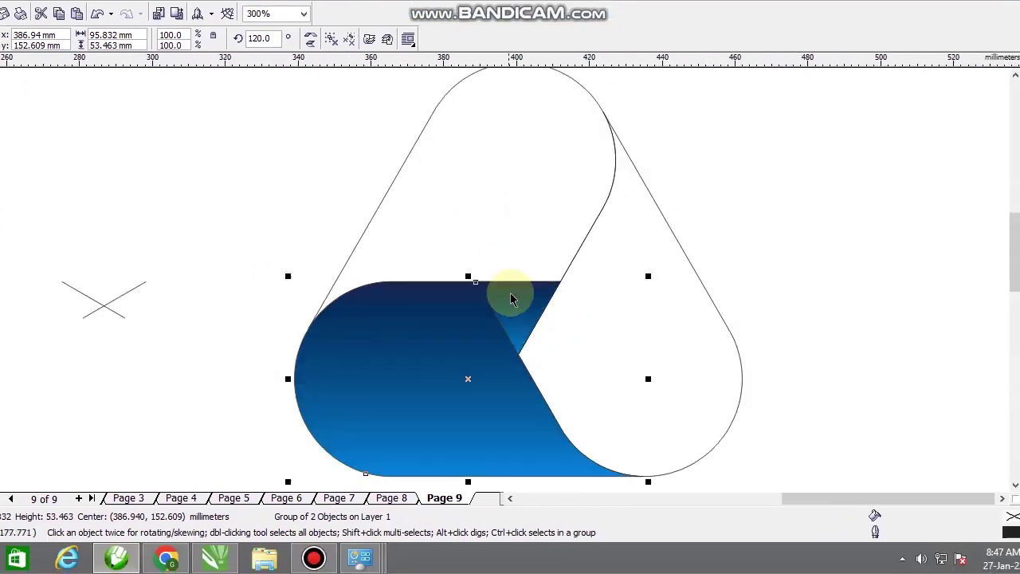
drag(488, 317, 566, 272)
key(ctrl+u)
click(747, 247)
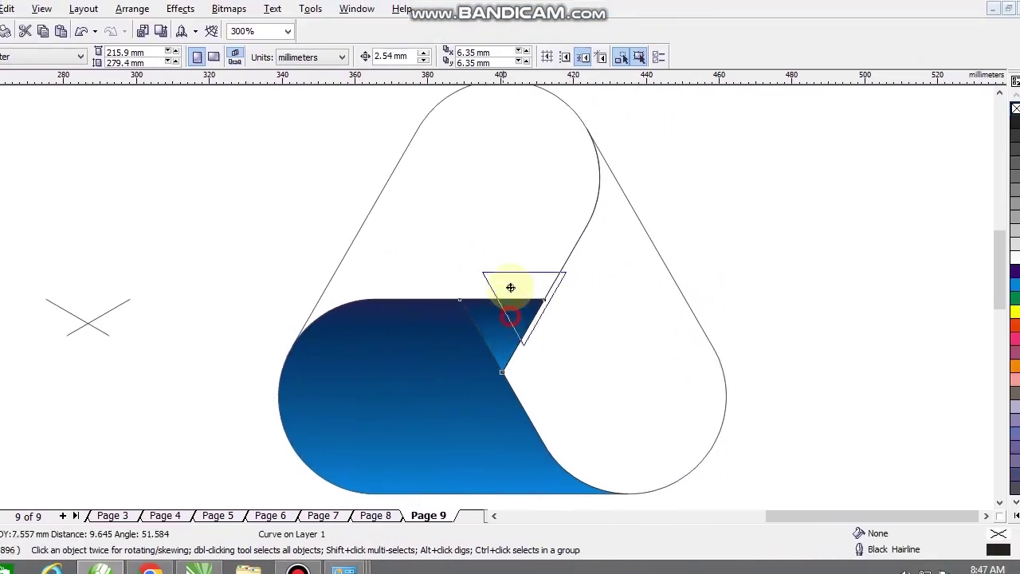
key(ctrl+z)
drag(749, 220, 513, 348)
drag(519, 290, 562, 226)
key(ctrl+z)
drag(437, 359, 322, 339)
key(ctrl+z)
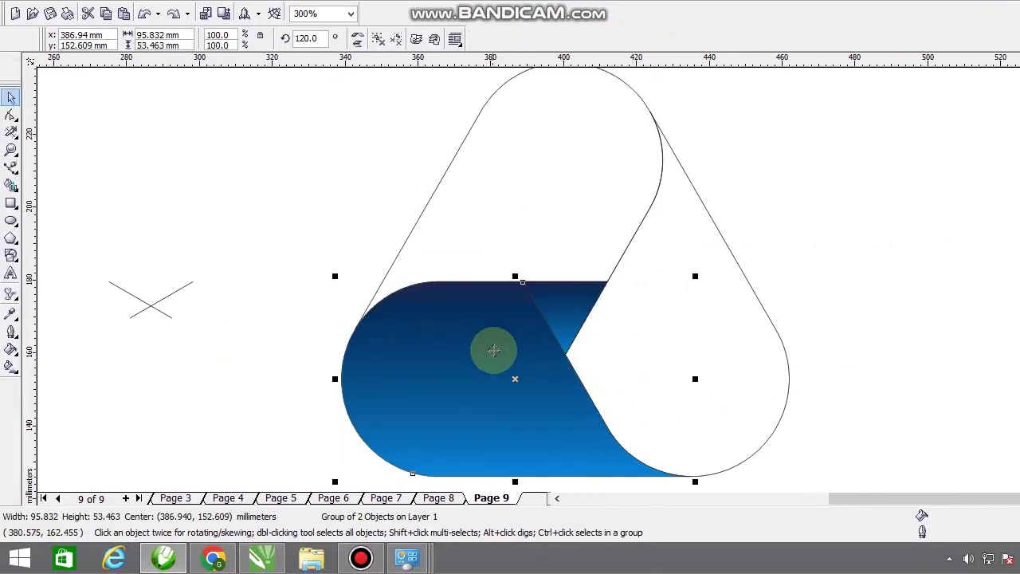
Ungroup the rotated groups so that the rounded pieces and small triangles become separate curves.
key(ctrl+u)
scroll(493, 370, down, 1)
drag(799, 393, 468, 127)
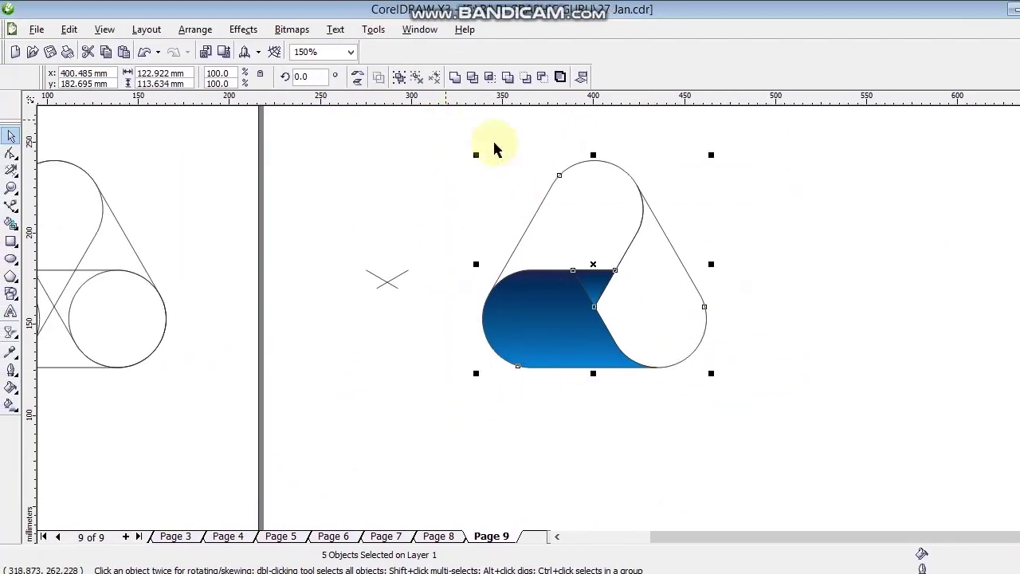
click(562, 315)
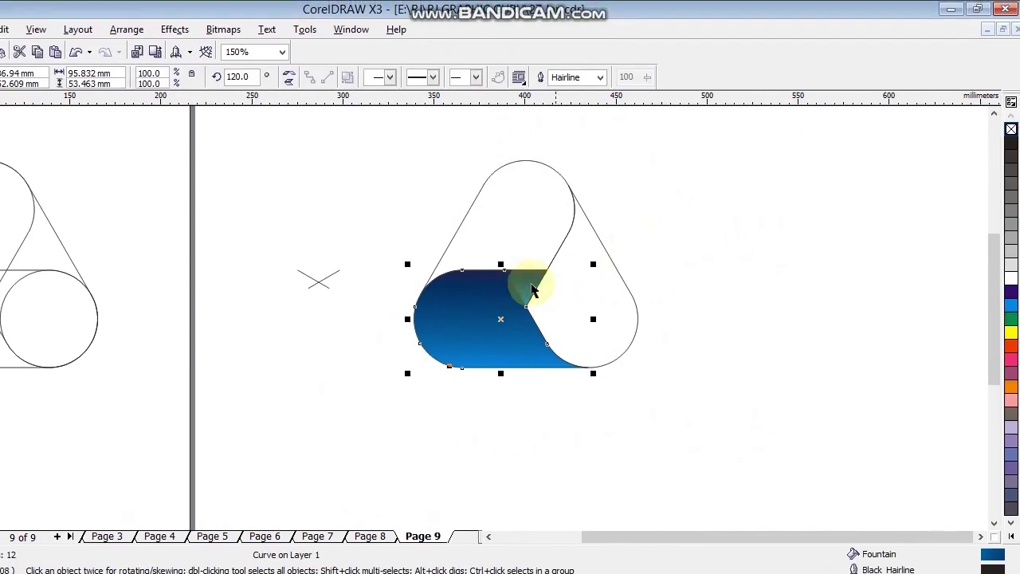
Delete the surplus gradient-filled triangle at the centre of the interlocking shape.
drag(586, 289, 494, 329)
key(Delete)
key(ctrl+z)
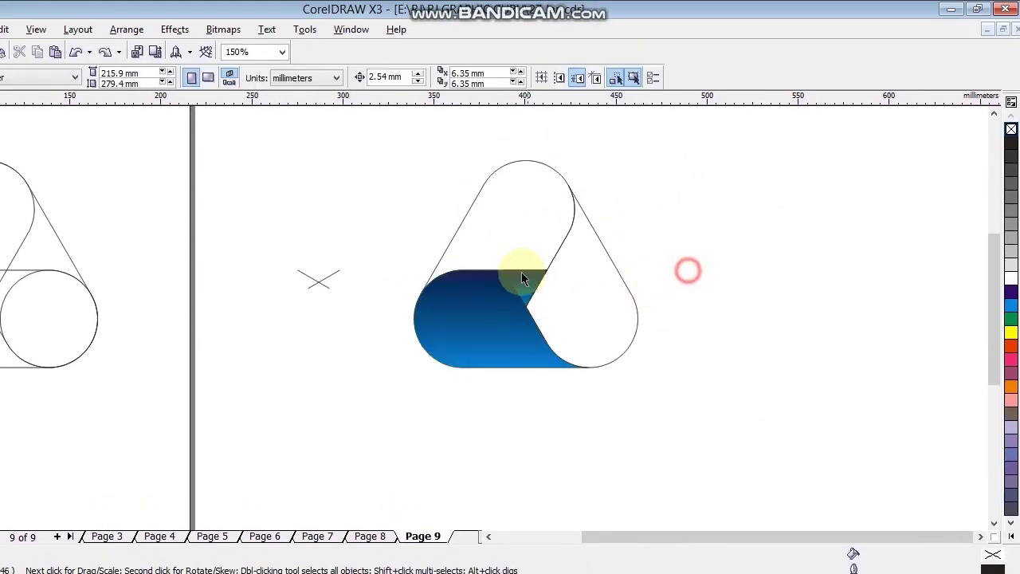
drag(667, 237, 472, 332)
key(Delete)
click(581, 306)
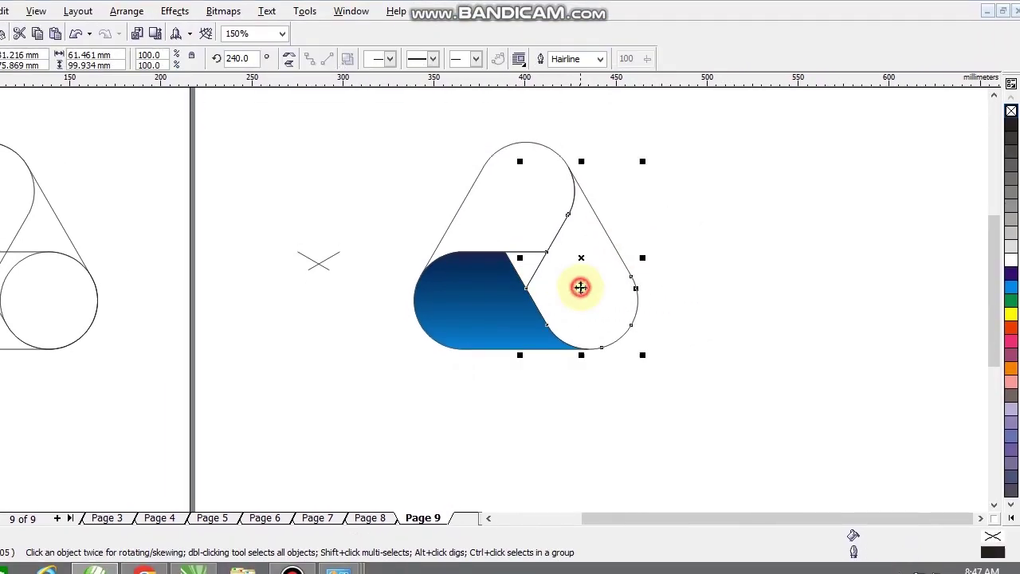
Rotate the whole interlocking shape 120 degrees counterclockwise so an unfilled piece lies along the bottom.
scroll(511, 287, down, 1)
drag(594, 344, 417, 155)
click(532, 288)
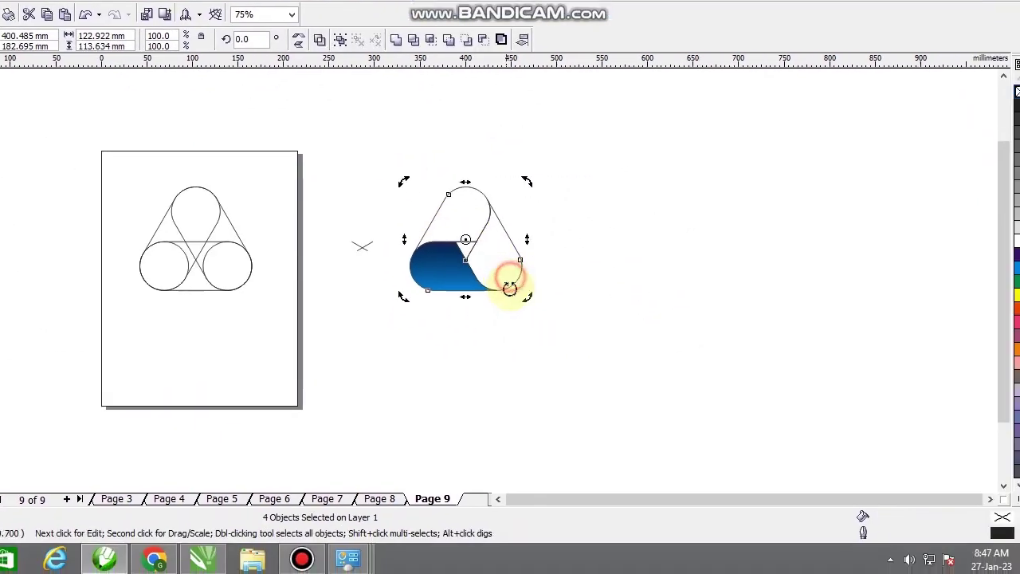
drag(519, 296, 490, 139)
drag(510, 177, 511, 179)
click(607, 237)
Set up a custom linear gradient on the unfilled bottom piece from yellow to a darkened red based on CMYK 0, 100, 100.
scroll(466, 281, up, 2)
click(496, 330)
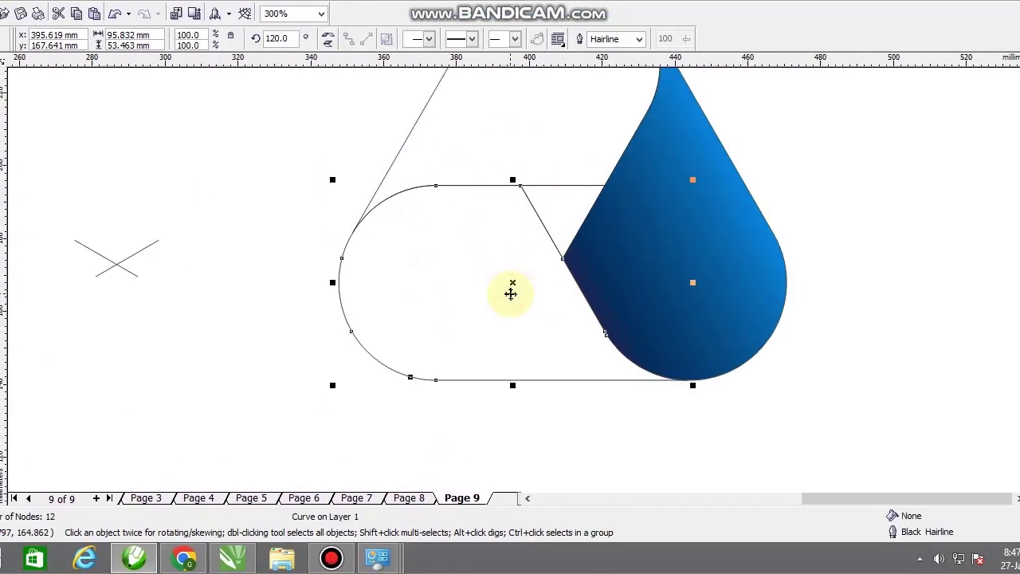
key(F11)
click(453, 240)
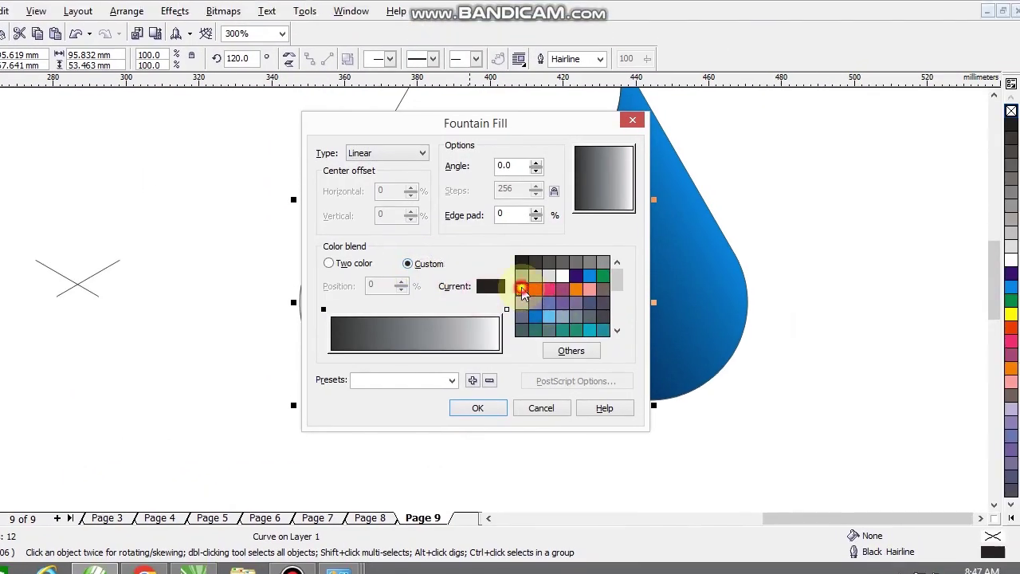
click(566, 266)
click(516, 292)
click(546, 269)
click(590, 334)
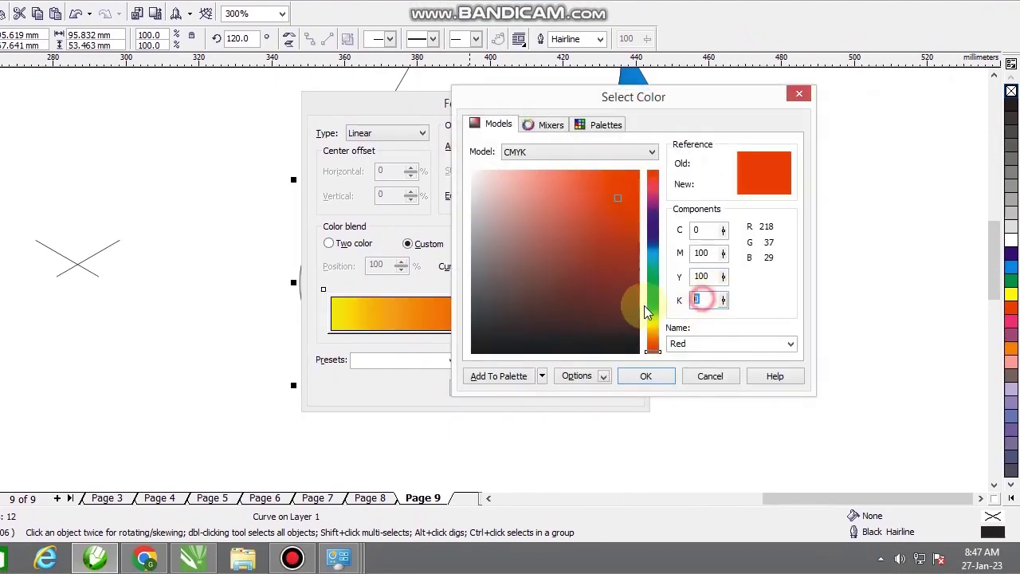
click(646, 375)
Replace the gradient's starting colour with orange lightened to yellow-orange by lowering its magenta component, and apply the fill.
click(324, 290)
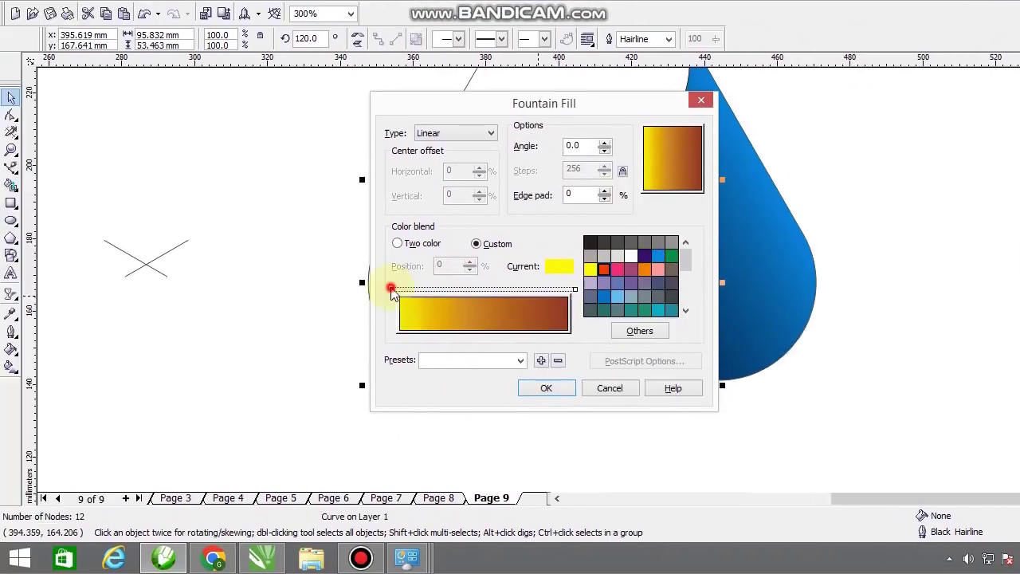
click(644, 268)
click(639, 330)
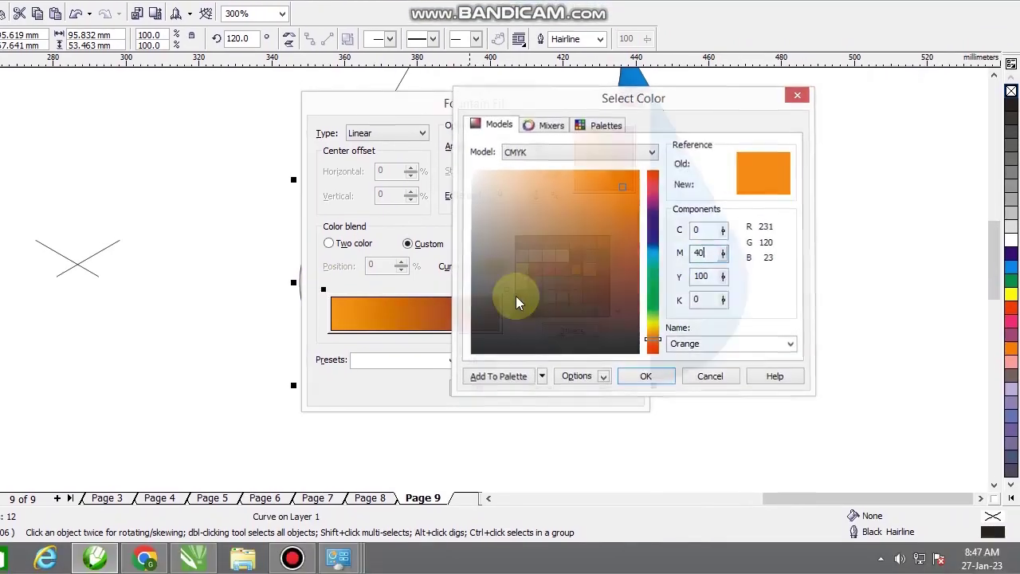
click(645, 408)
drag(707, 268, 668, 279)
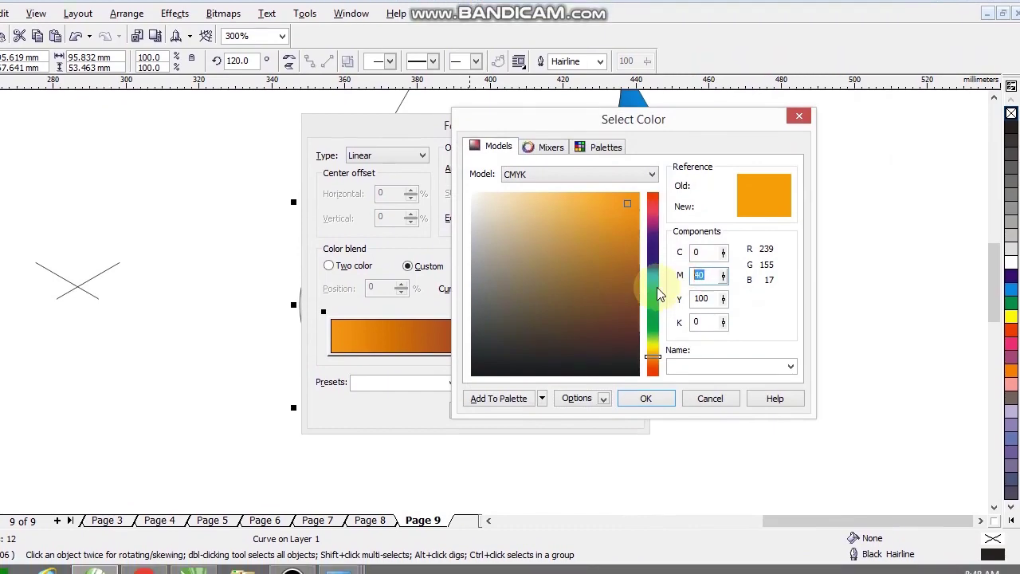
click(646, 398)
click(496, 410)
key(F3)
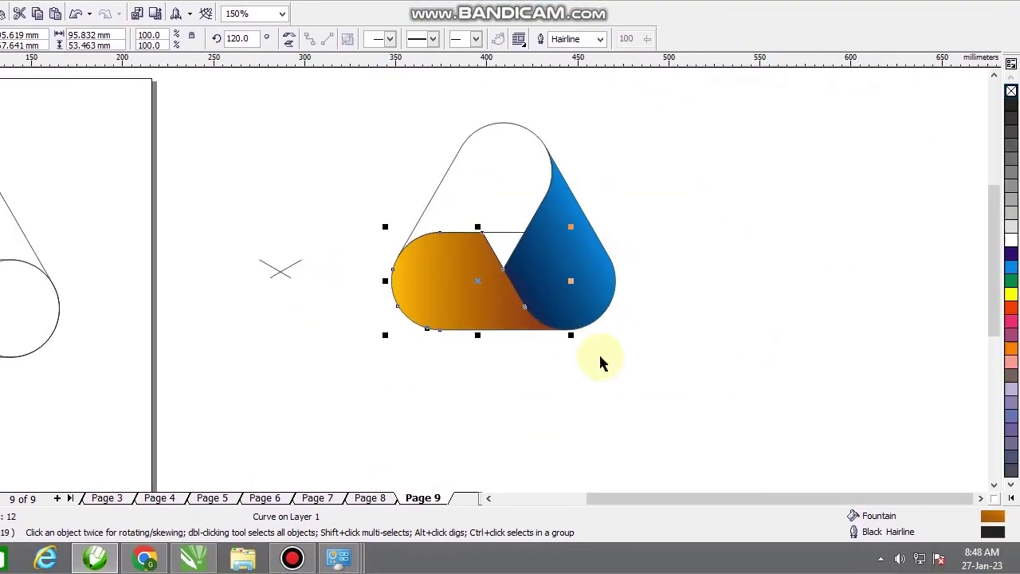
Rotate all the pieces another 120 degrees counterclockwise to bring the last unfilled piece to the bottom.
drag(572, 325, 384, 113)
click(498, 297)
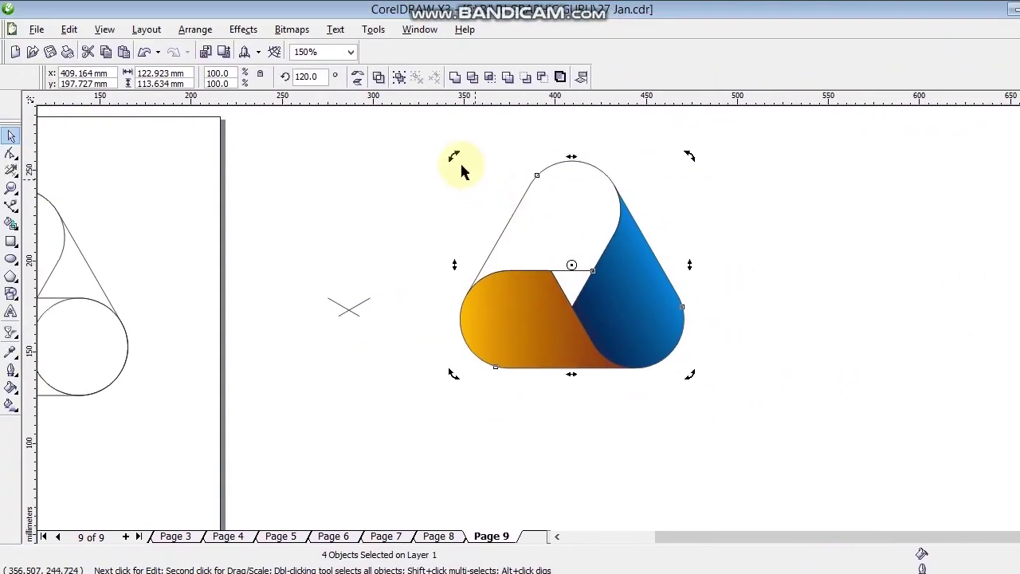
drag(453, 158, 543, 373)
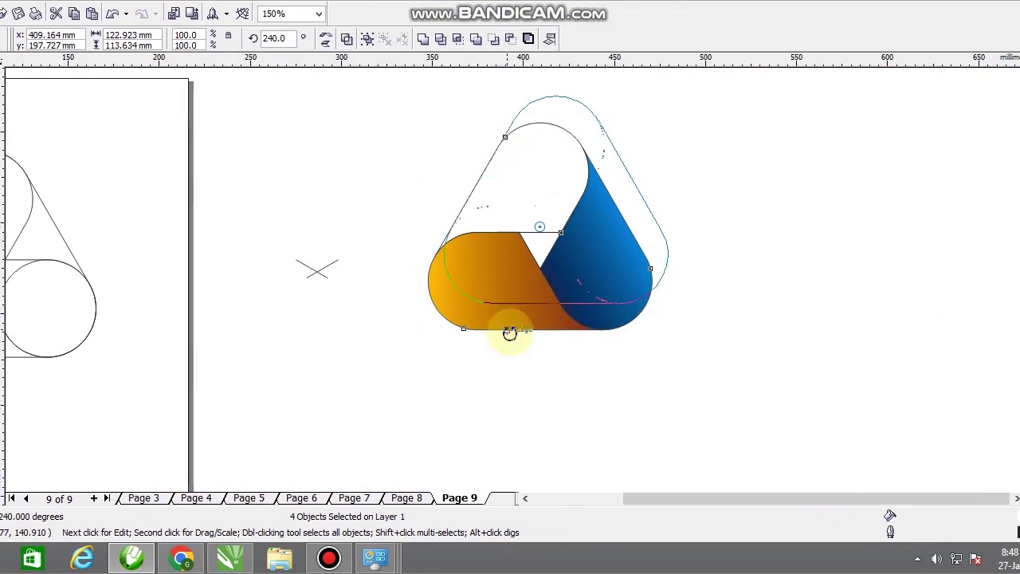
drag(510, 335, 511, 336)
Fill the bottom piece with a custom linear gradient from CMYK 0, 100, 0, 50 to magenta at -90 degrees.
click(511, 293)
scroll(511, 292, up, 2)
key(F11)
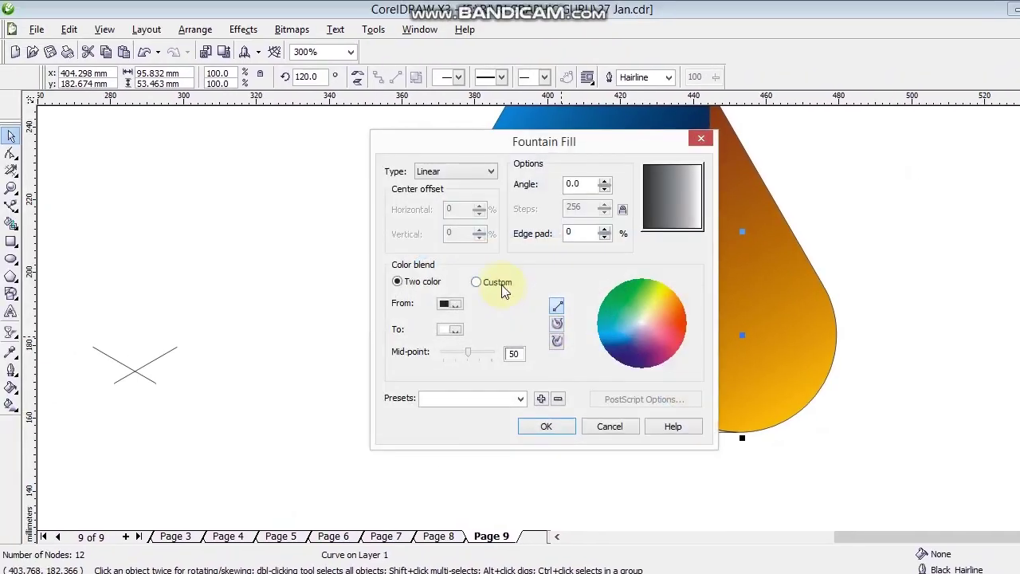
click(504, 281)
click(616, 305)
click(595, 335)
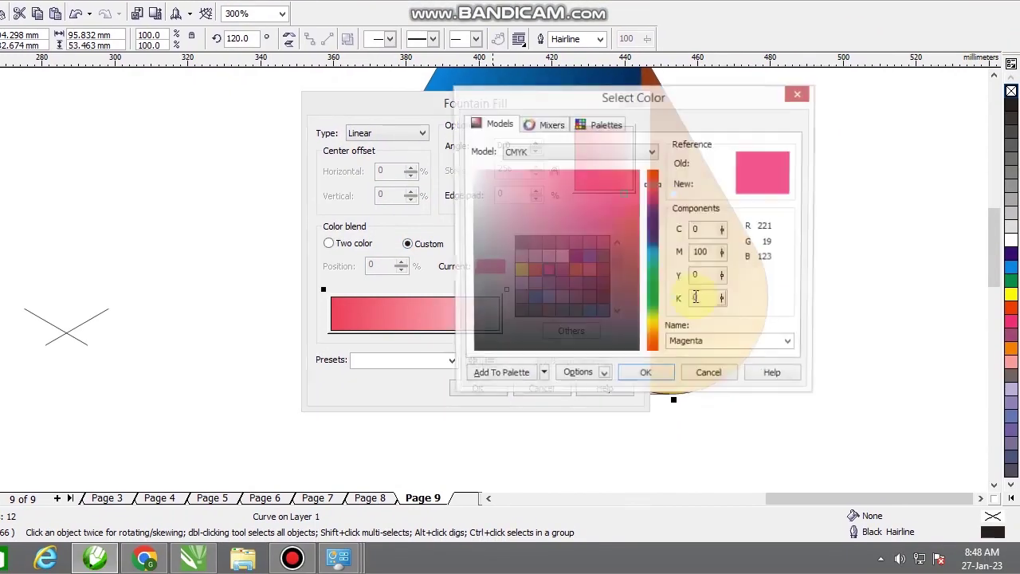
key(Return)
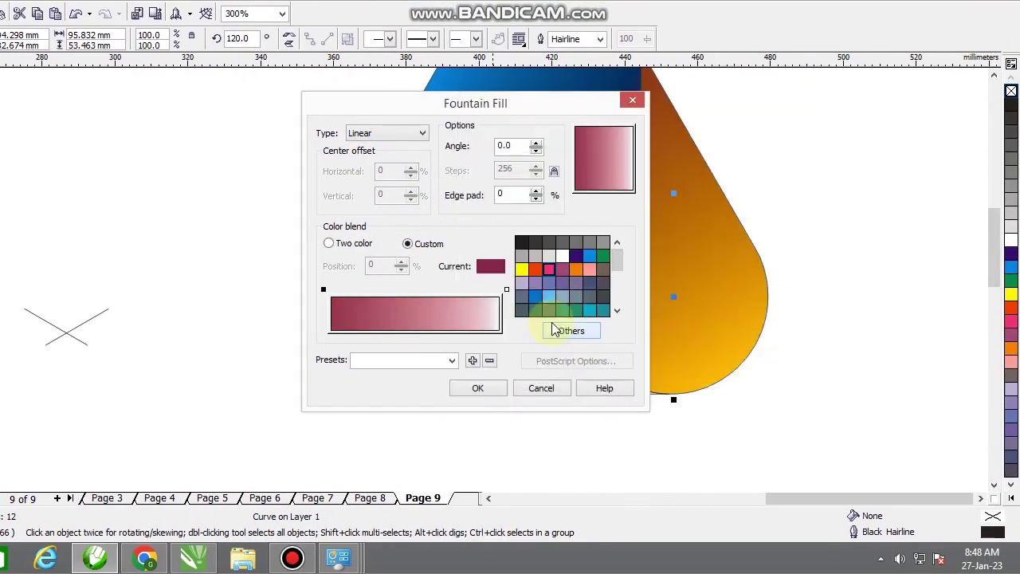
click(551, 268)
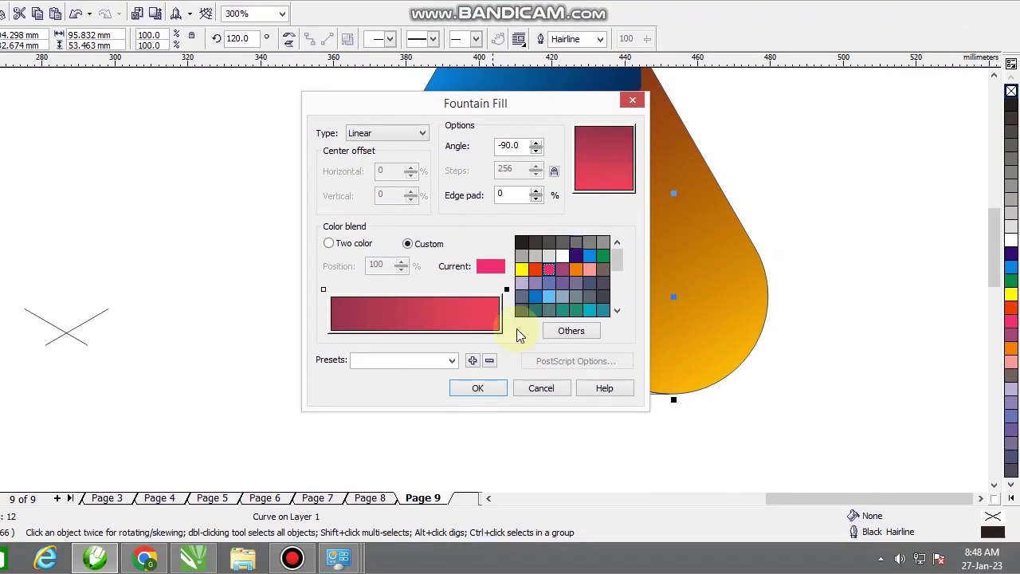
click(477, 424)
Remove the outlines from all the pieces of the logo.
scroll(503, 308, down, 1)
click(733, 416)
drag(733, 432, 315, 99)
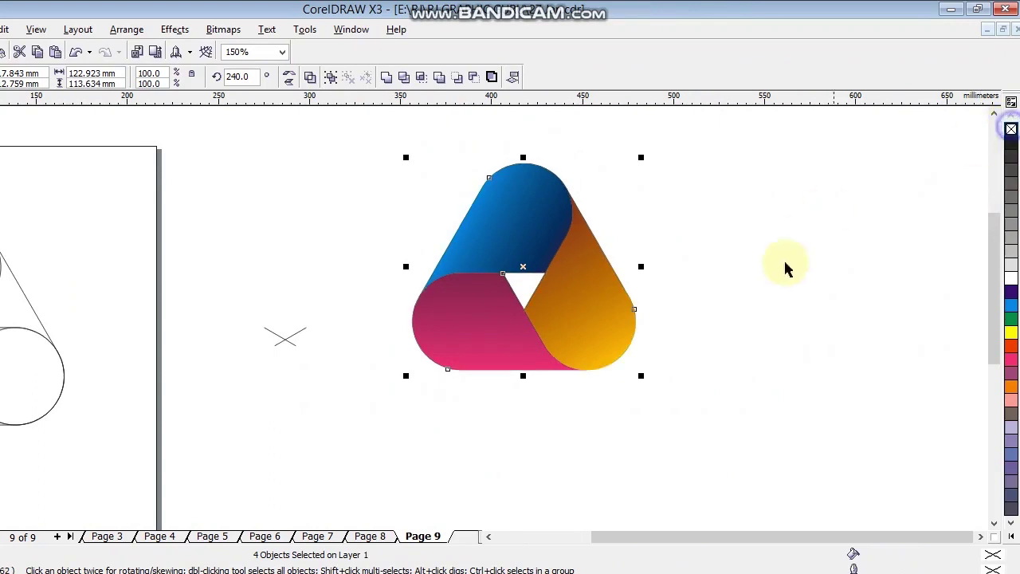
click(767, 284)
Preview the coloured logo in full screen.
key(F3)
key(F2)
drag(382, 252, 530, 378)
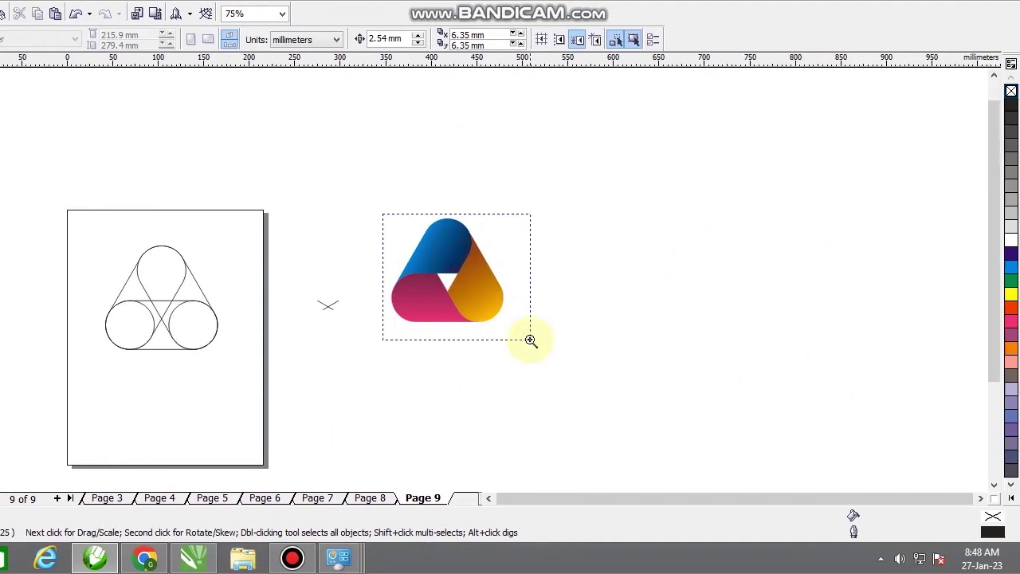
drag(531, 340, 532, 341)
key(F9)
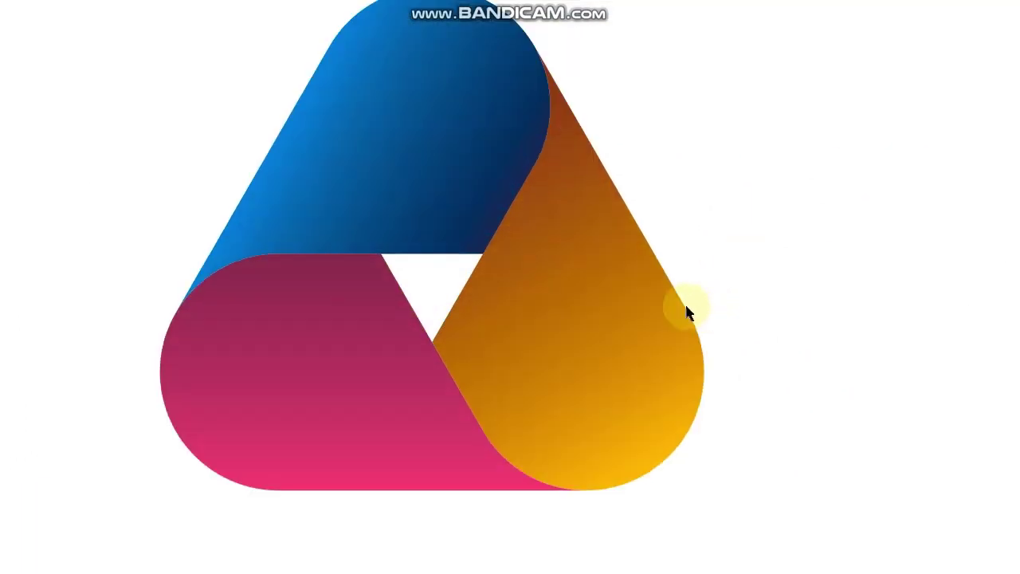
click(593, 326)
Delete the leftover crossed lines between the page and the logo.
key(F3)
key(F3)
drag(481, 348, 408, 267)
key(Delete)
Move the coloured logo onto the page, directly below the circle construction outline.
drag(484, 208, 606, 360)
drag(513, 287, 212, 398)
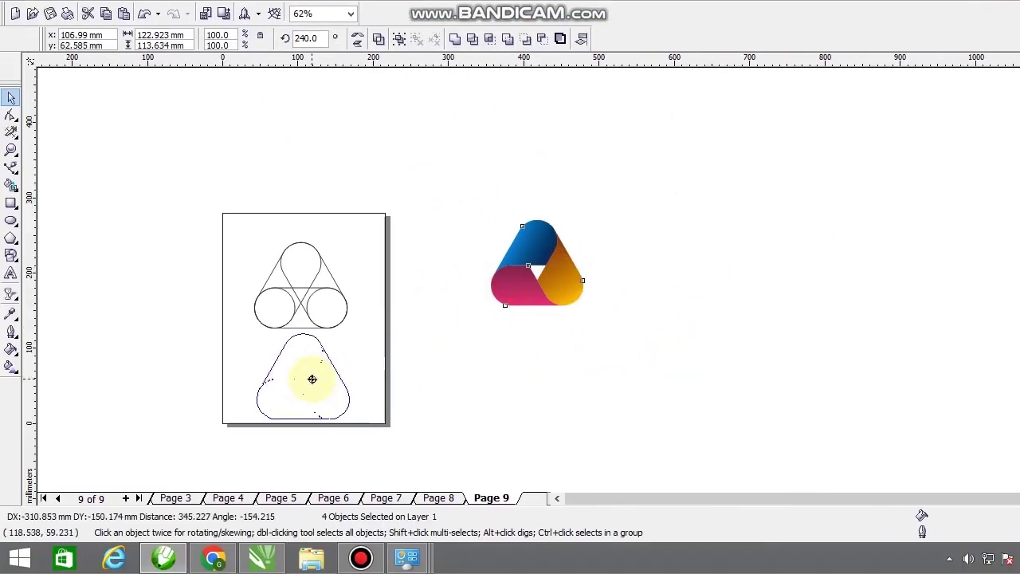
drag(312, 379, 312, 378)
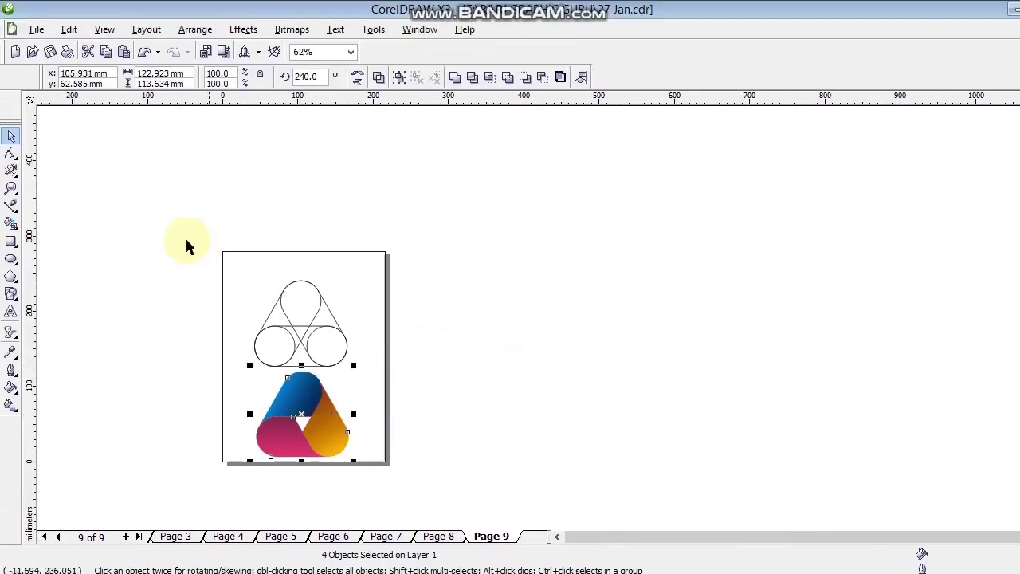
Shift the construction outline and logo upward together, and reposition the logo slightly beneath the outline.
drag(199, 215, 458, 449)
drag(332, 346, 331, 343)
click(371, 349)
drag(199, 308, 372, 419)
scroll(330, 373, up, 1)
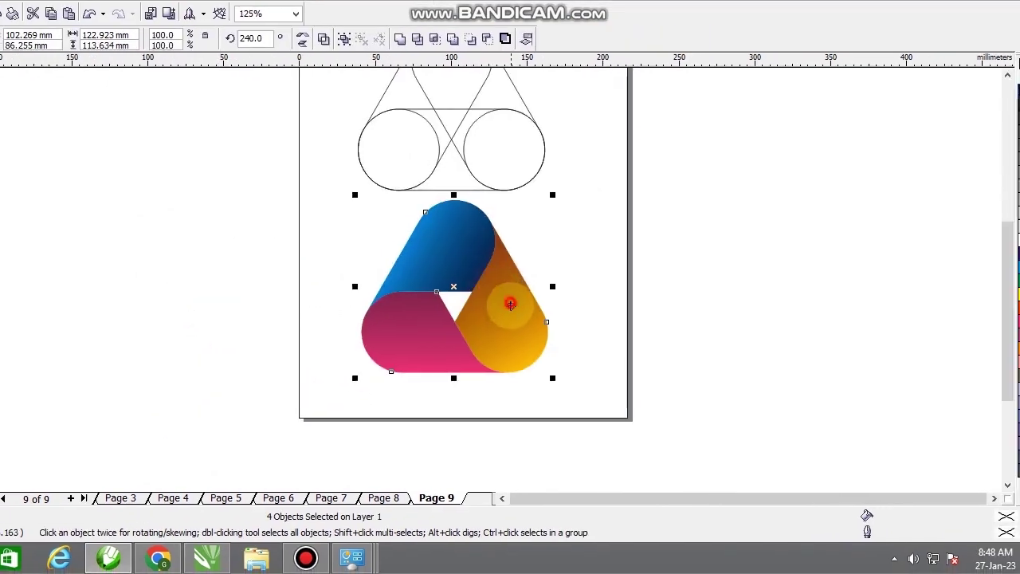
drag(510, 303, 507, 312)
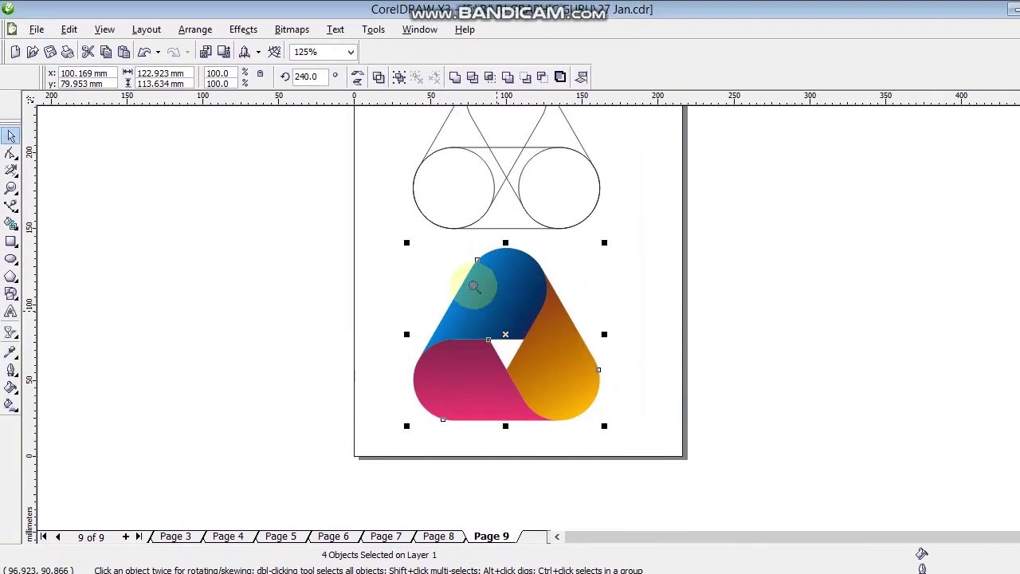
Preview the repositioned logo up close in full screen.
drag(388, 238, 598, 373)
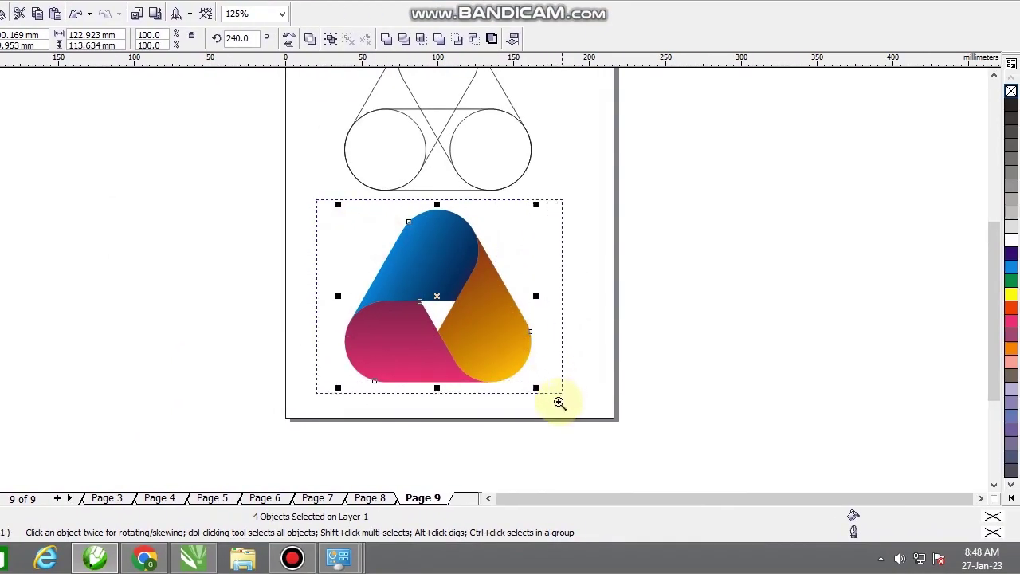
drag(559, 403, 561, 403)
click(722, 386)
key(F9)
click(796, 392)
Darken the starting colour of the magenta piece's gradient to near-black by raising its black component.
click(365, 373)
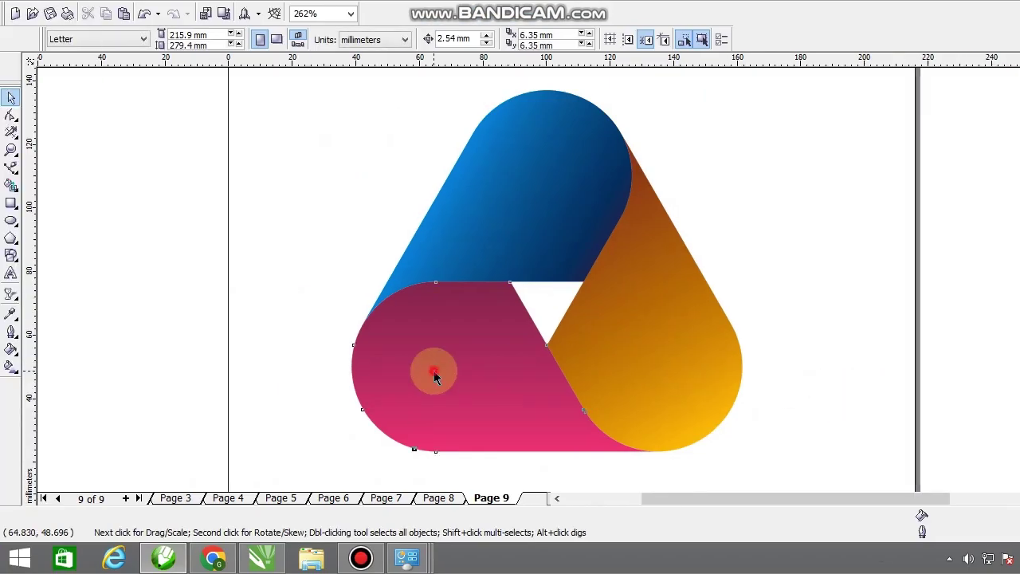
key(F11)
click(573, 330)
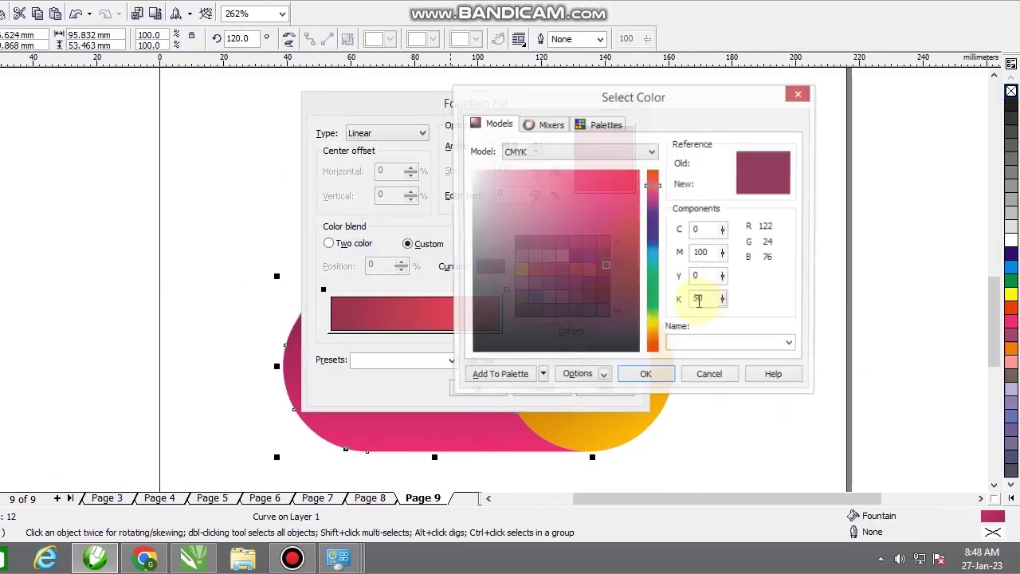
click(702, 299)
click(645, 375)
click(502, 388)
Set the black component of the blue gradient's starting colour to 100 and apply the fill.
click(477, 242)
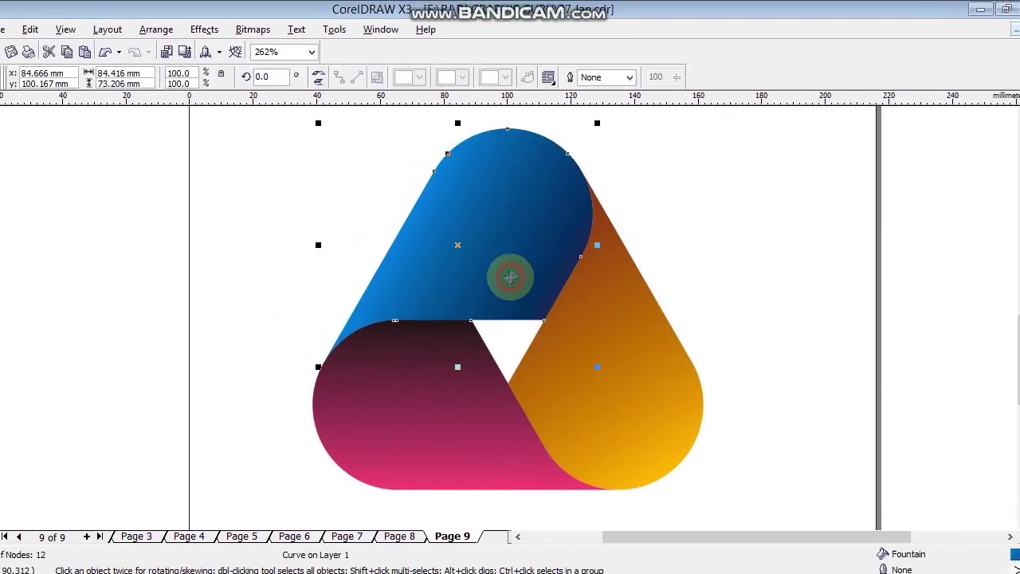
key(F11)
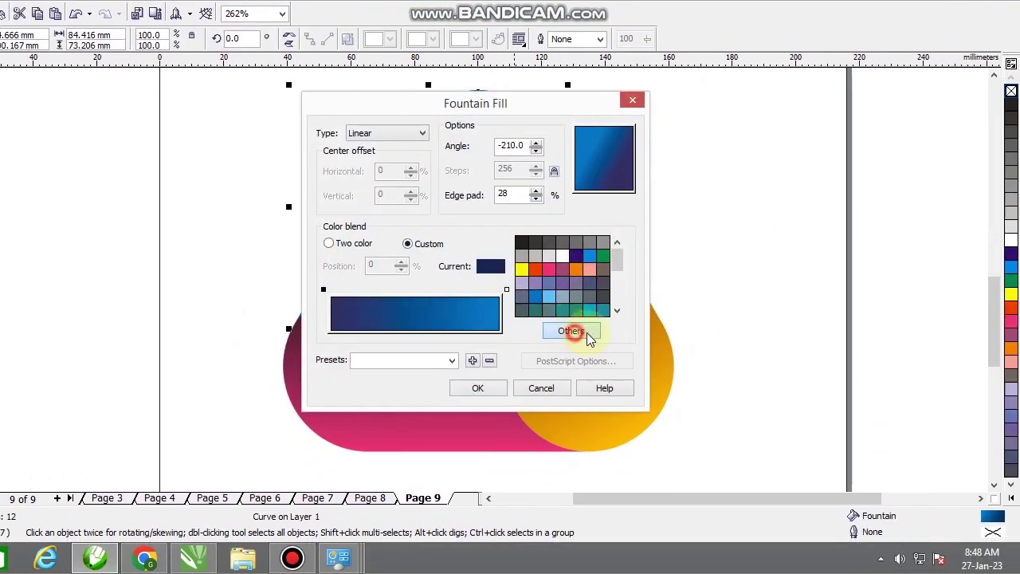
click(592, 330)
text(10)
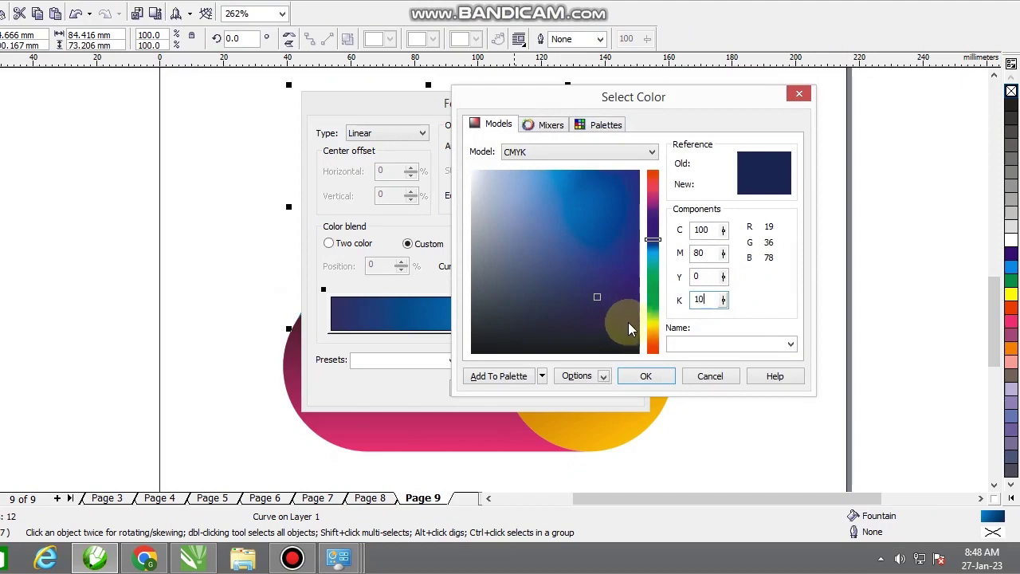
text(0)
key(Return)
click(502, 387)
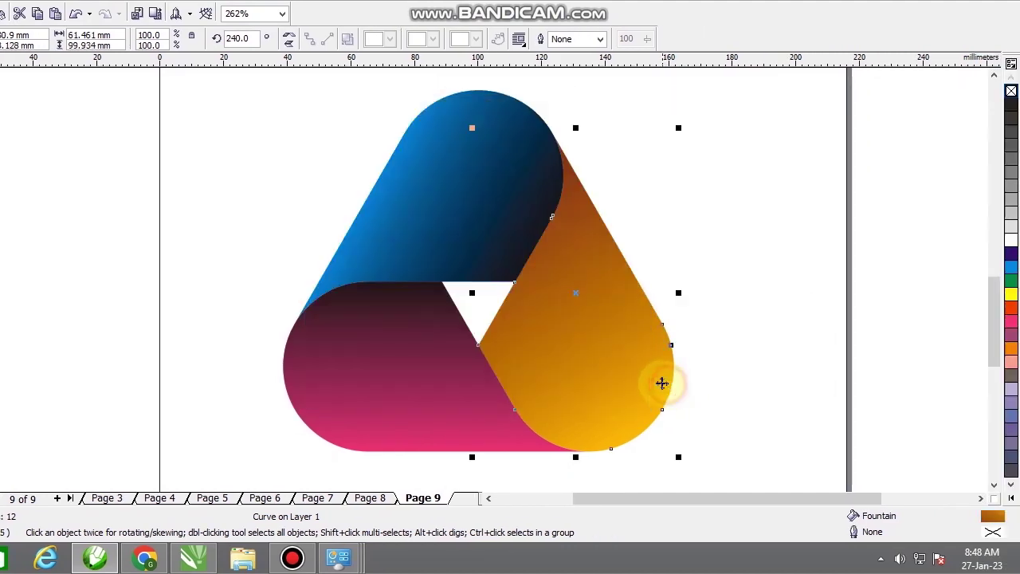
Set the black component of the orange piece's dark gradient end colour to 100 and apply the fill.
key(F11)
click(569, 275)
click(571, 330)
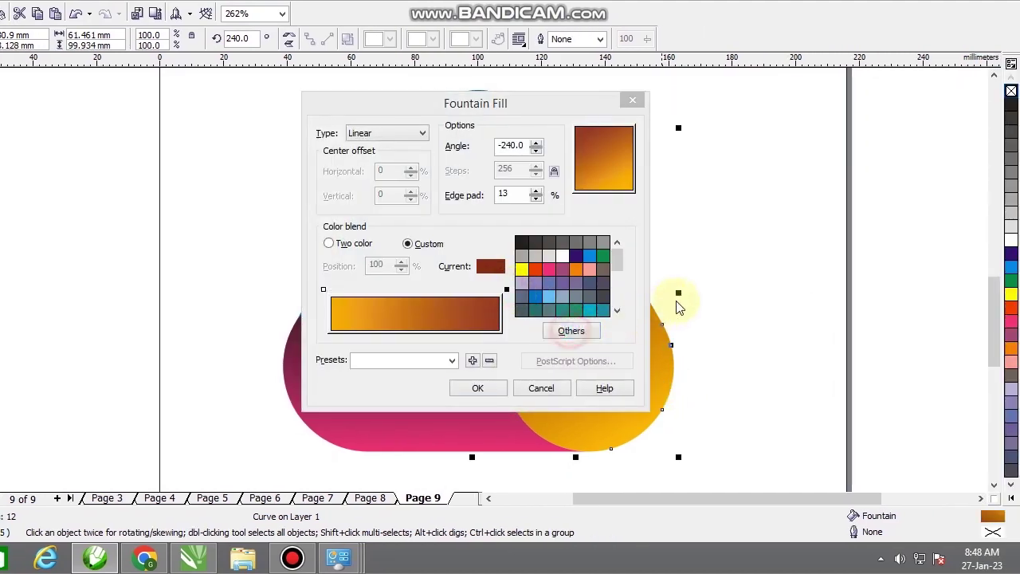
double_click(710, 299)
text(100)
key(Return)
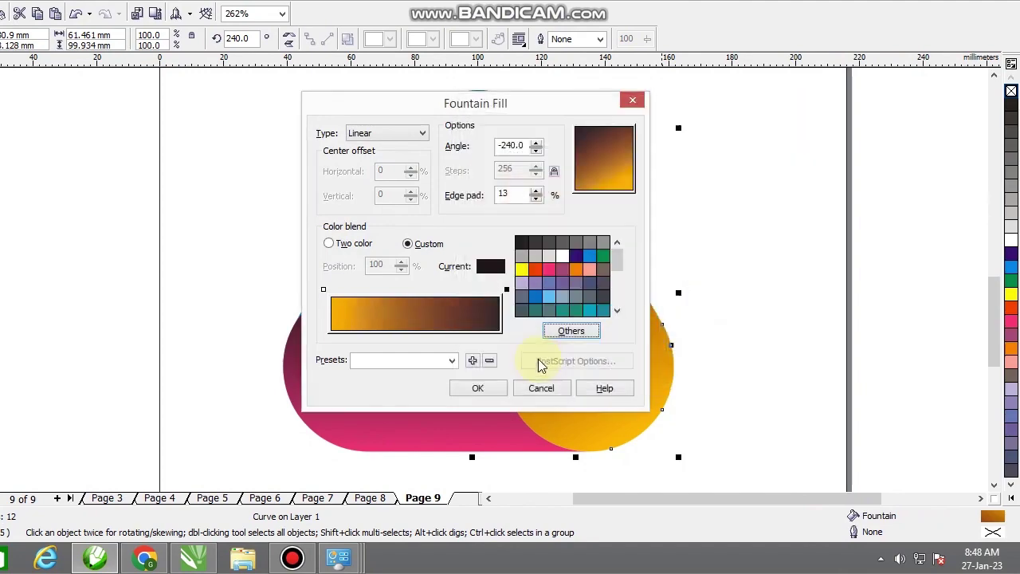
click(502, 387)
Set the orange piece's gradient angle to 161.6 degrees and apply the fill.
click(795, 302)
click(599, 344)
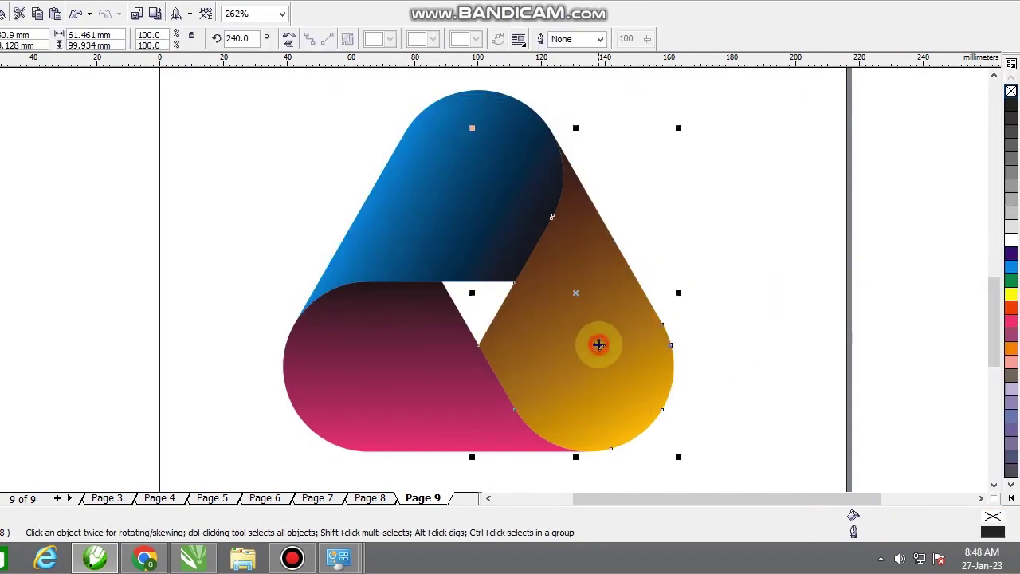
key(F11)
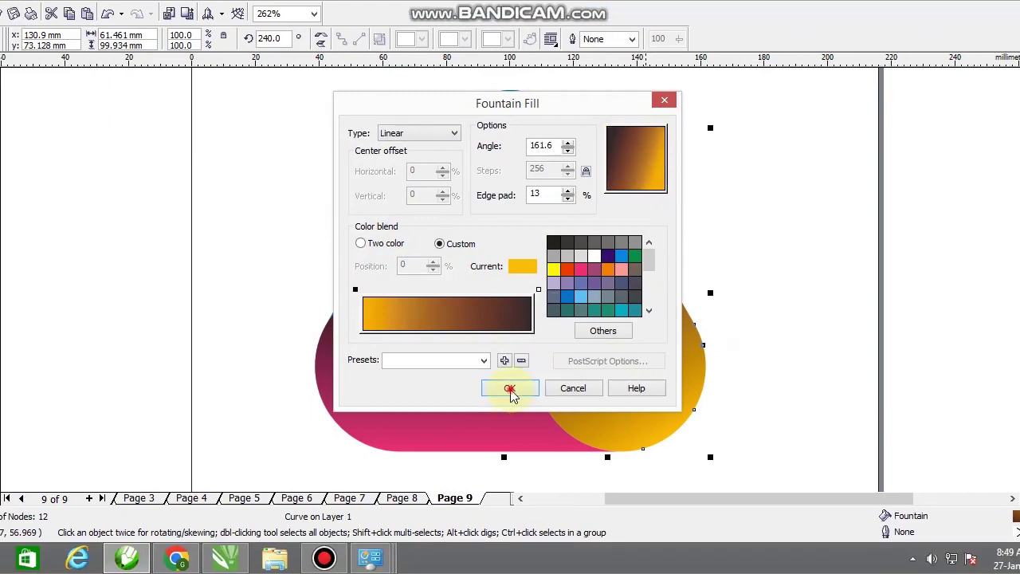
click(477, 427)
Examine the finished logo up close with nothing selected.
click(797, 330)
scroll(541, 330, down, 3)
drag(273, 147, 558, 365)
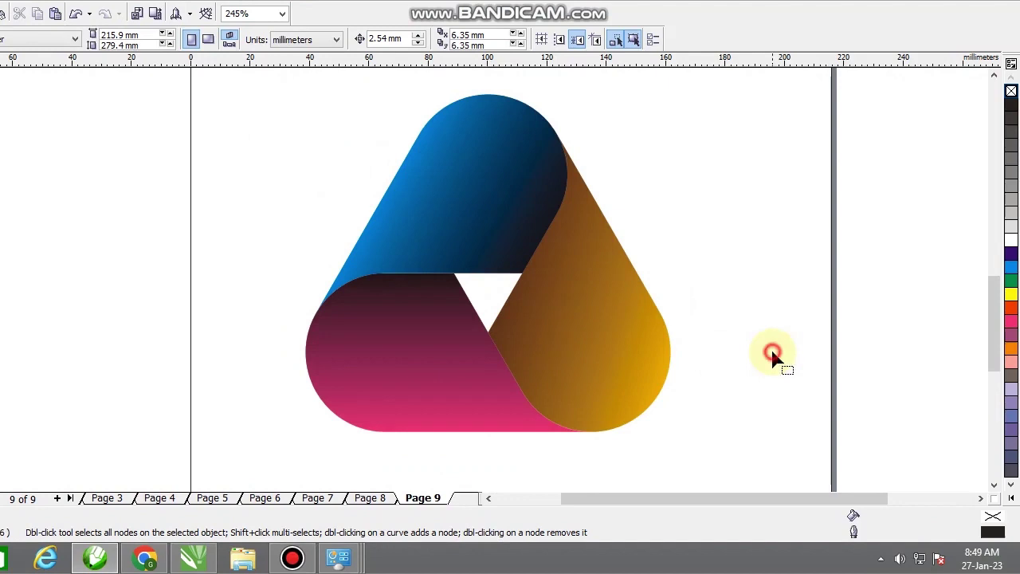
click(922, 326)
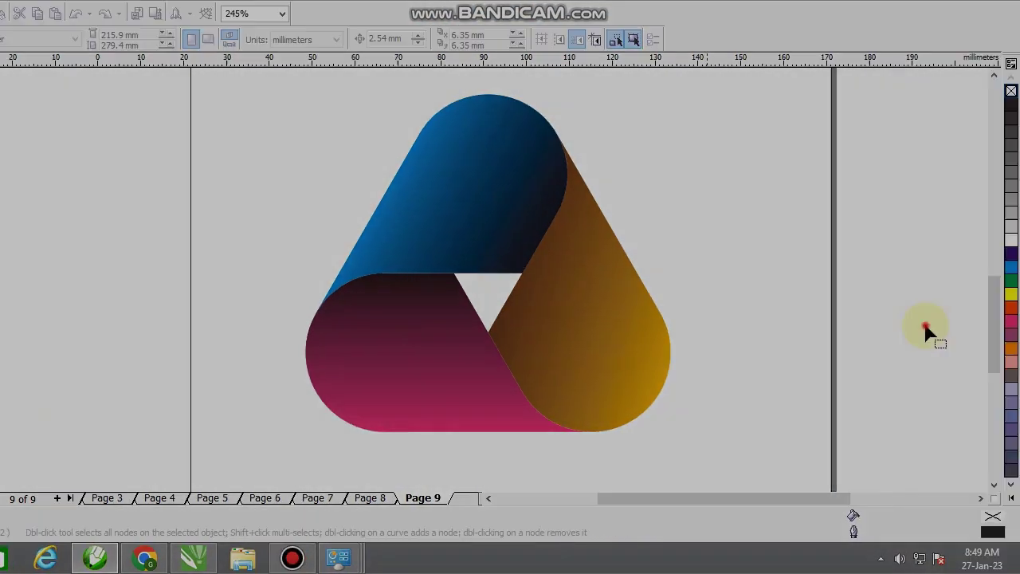